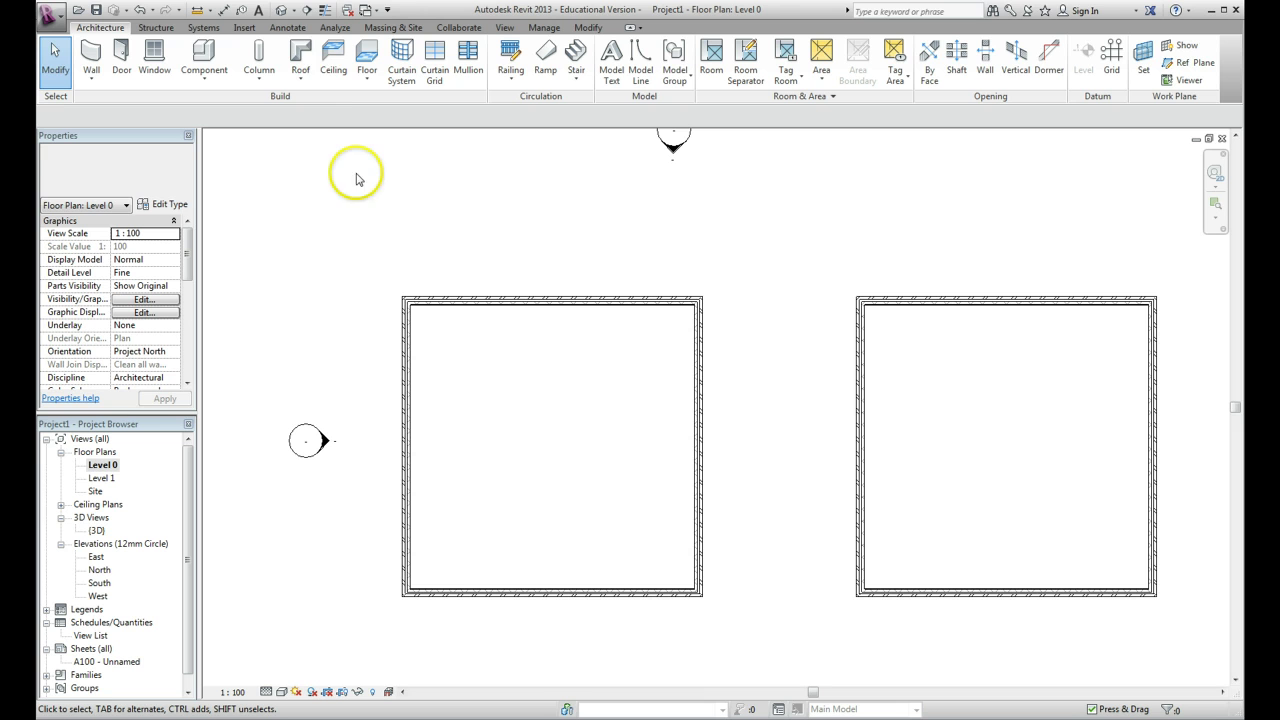
Step: Start a roof by footprint on Level 1, using straight boundary lines with a 400 mm offset
left_click(296, 78)
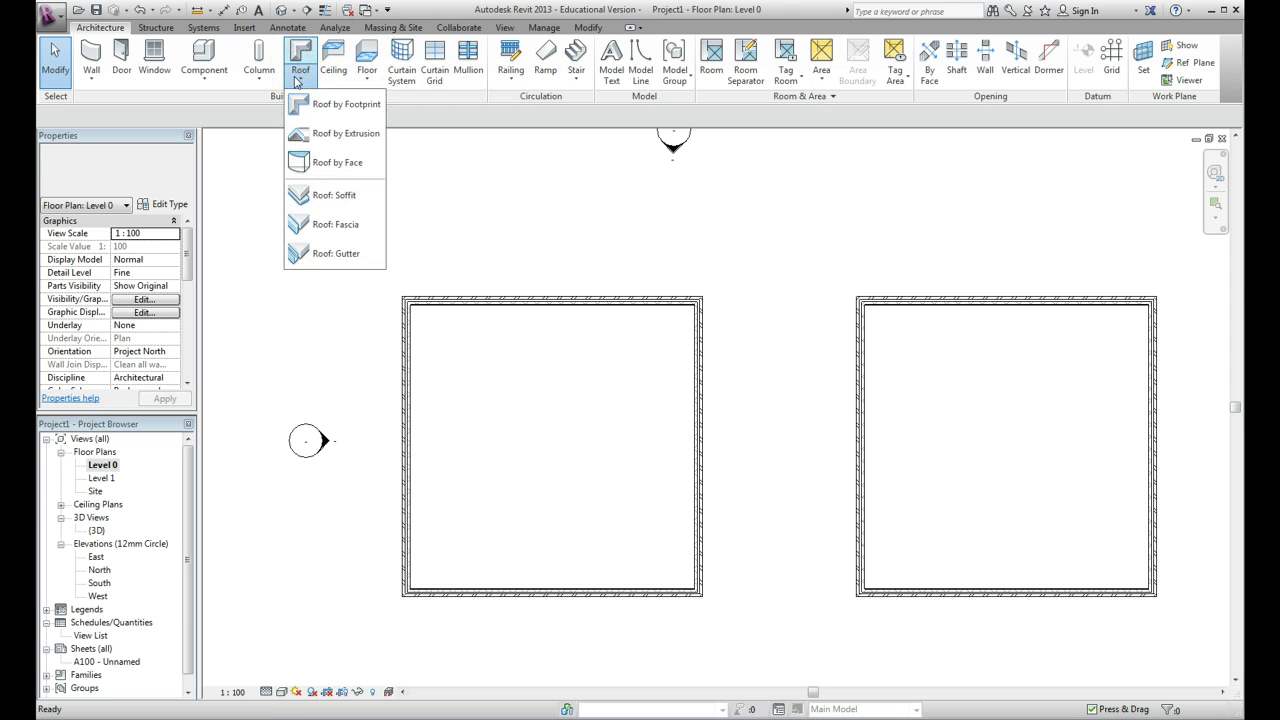
left_click(335, 110)
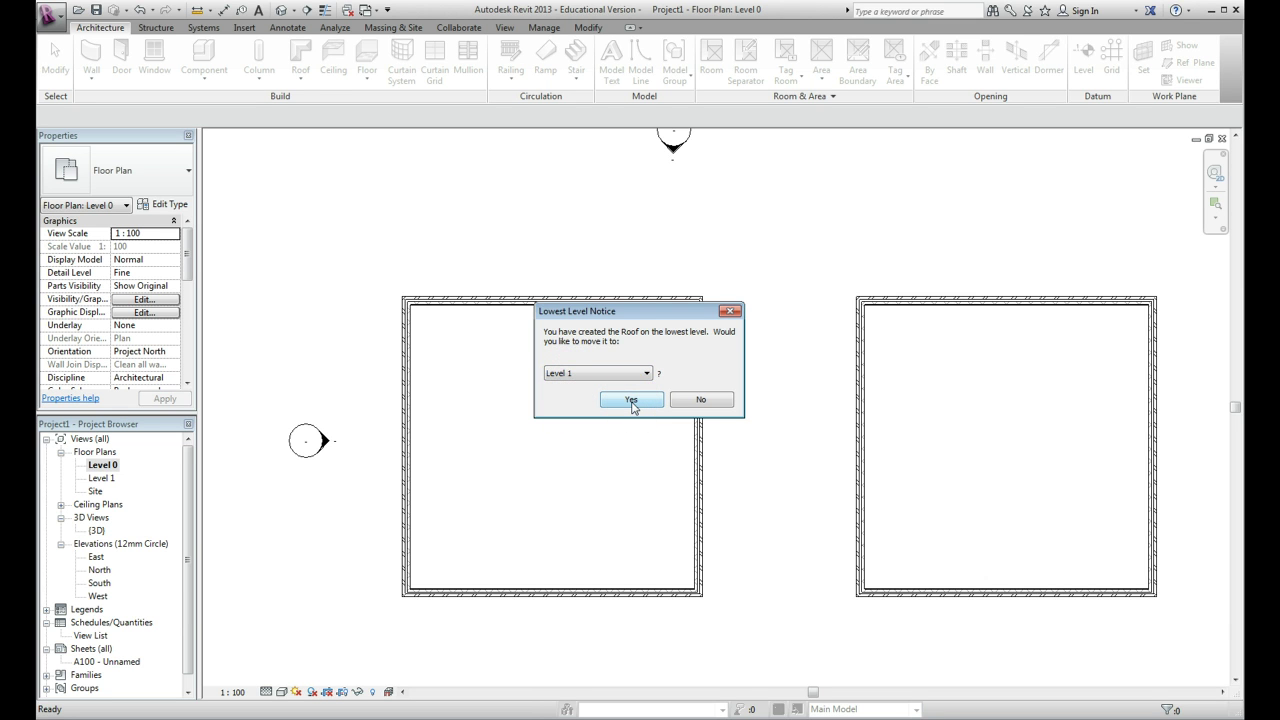
left_click(631, 401)
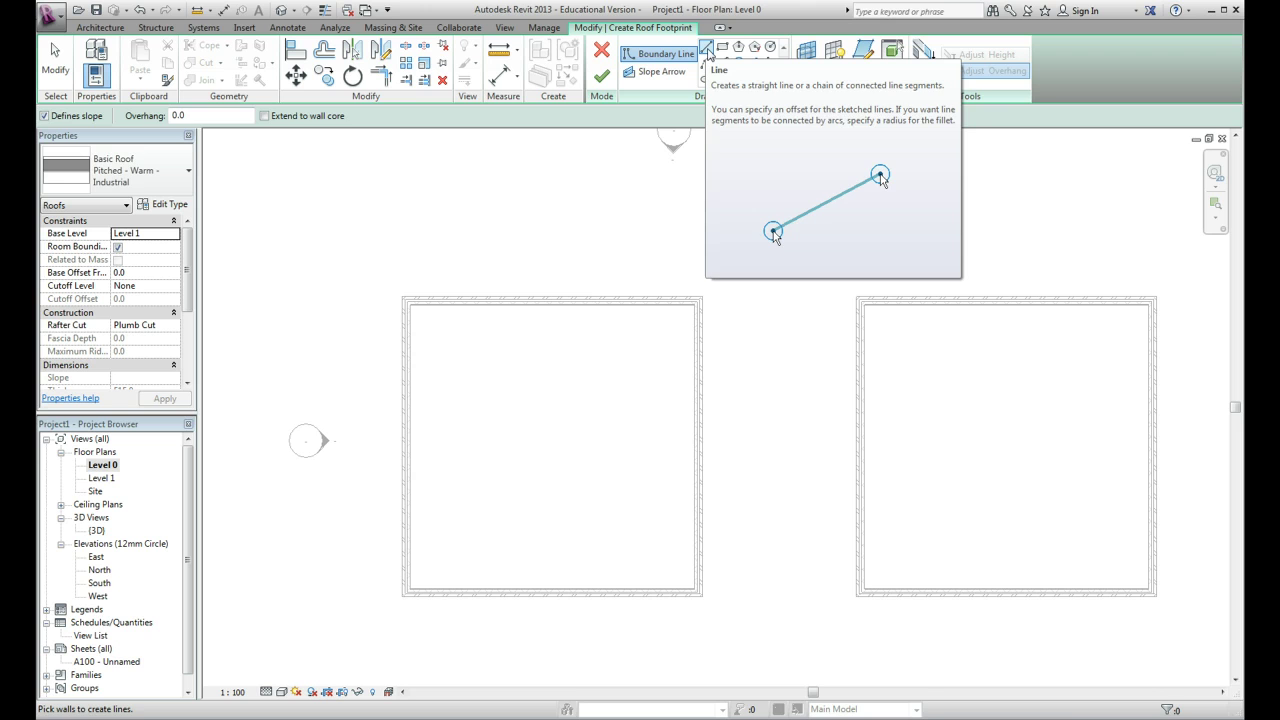
left_click(706, 47)
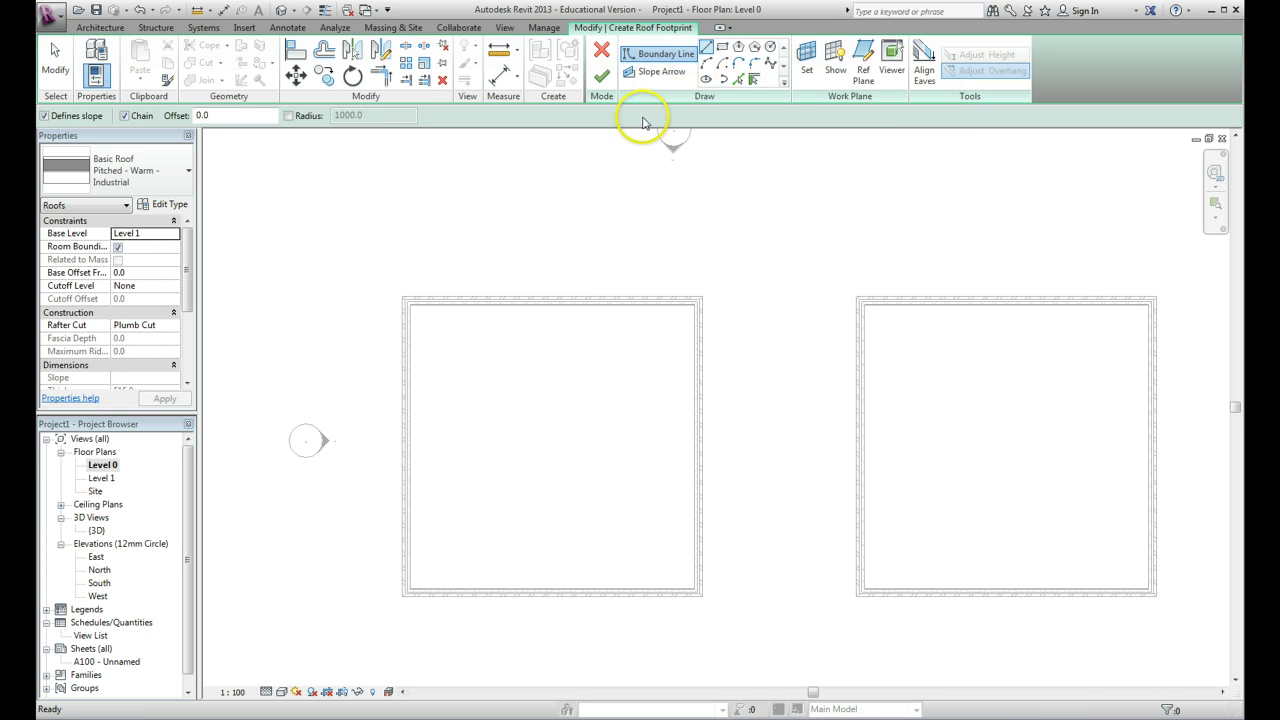
double_click(201, 113)
key("BackSpace")
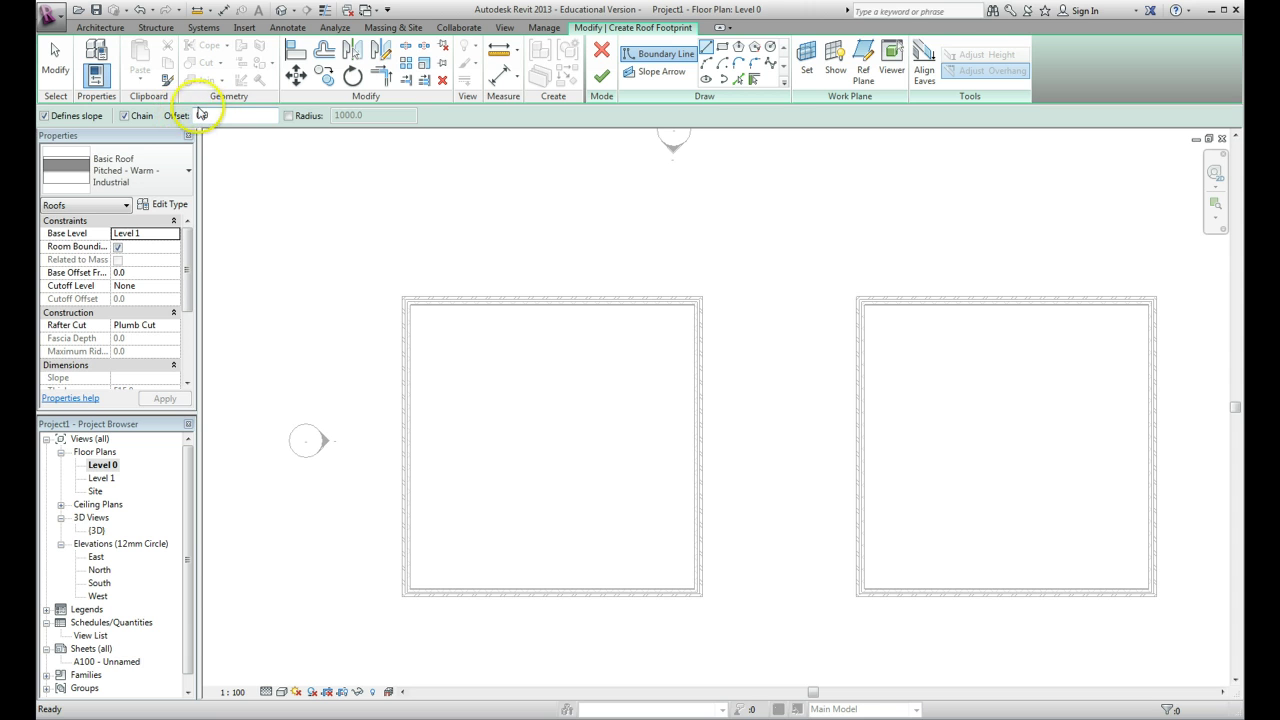
type("0.0")
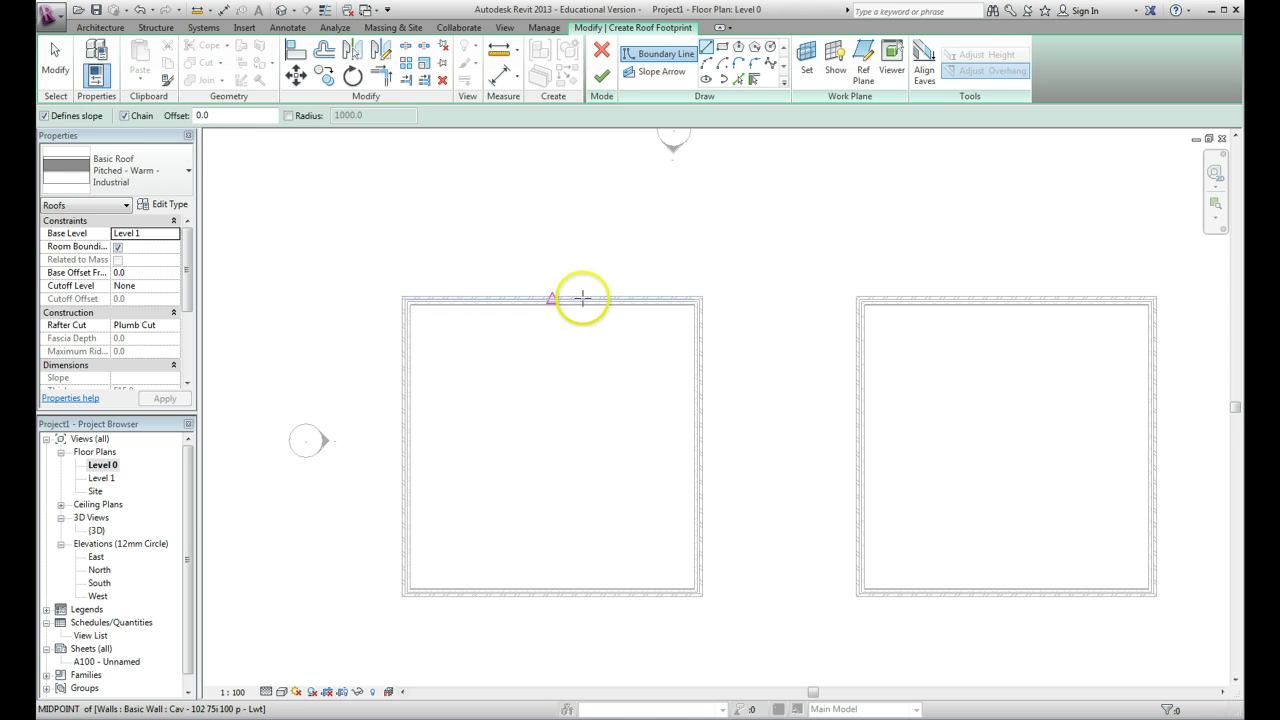
left_click(701, 297)
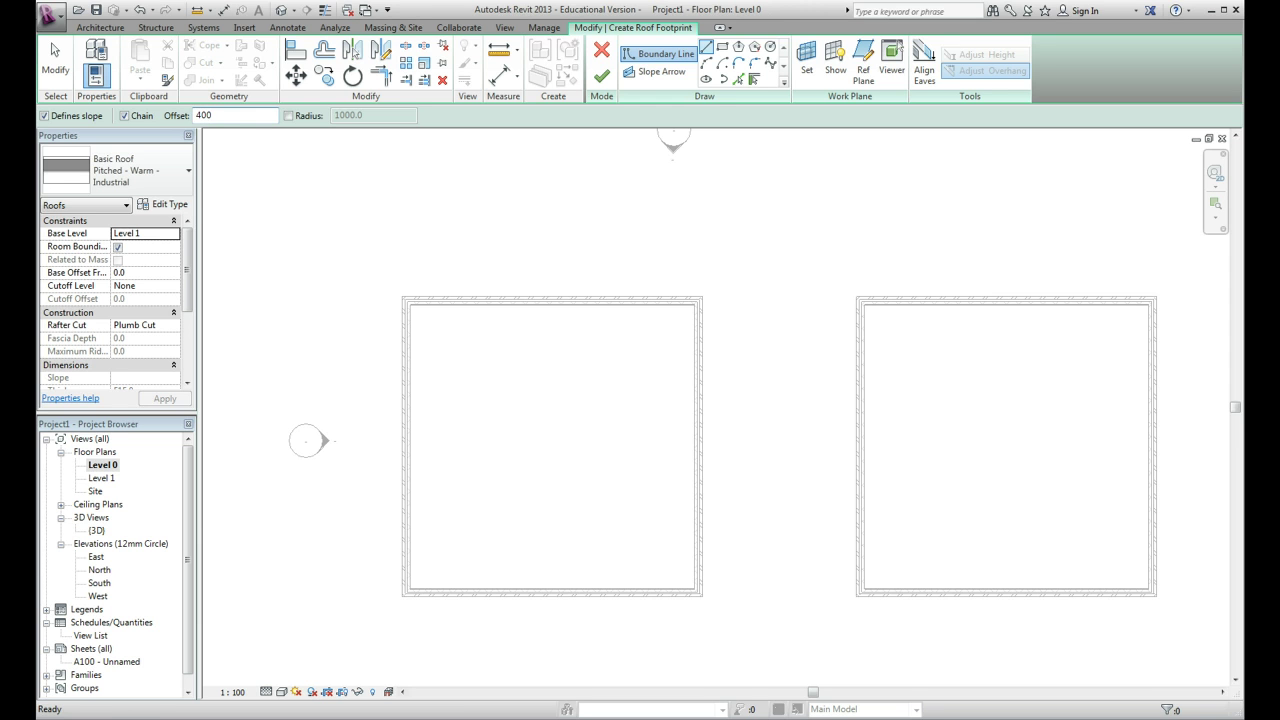
key("Return")
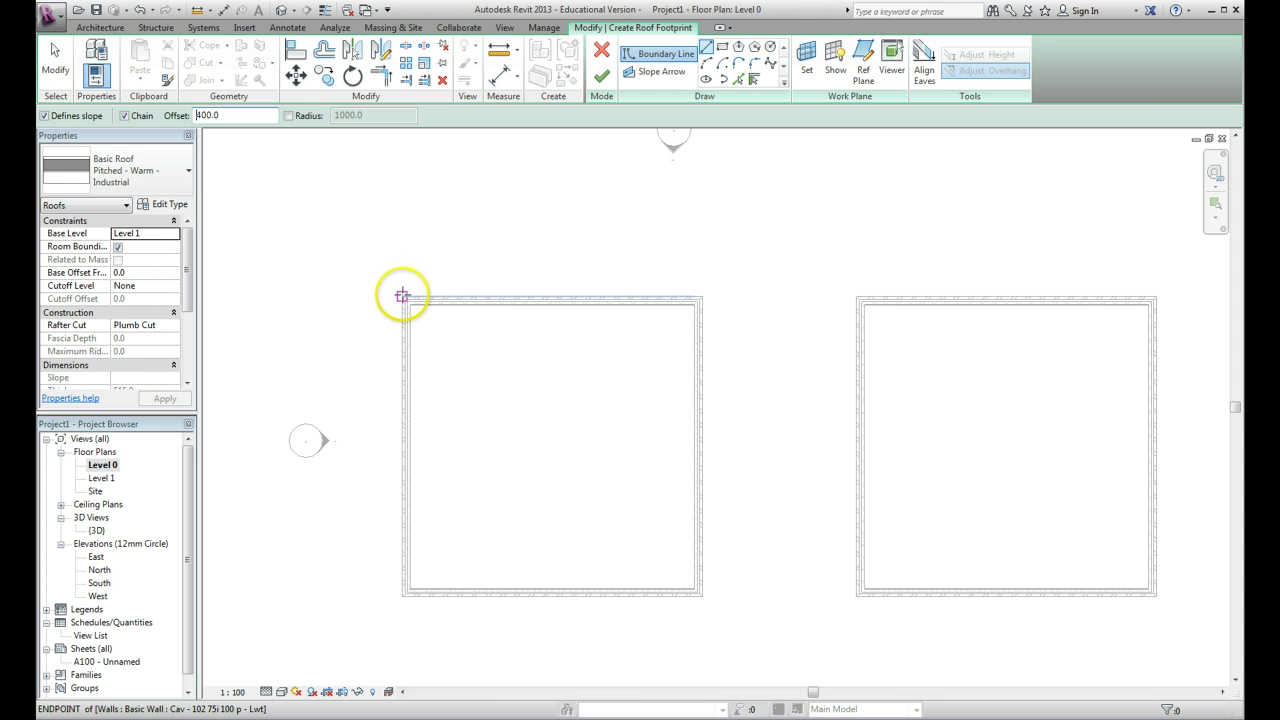
Step: Sketch the closed roof boundary around the four outer wall corners of the western building and finish the roof
left_click(401, 296)
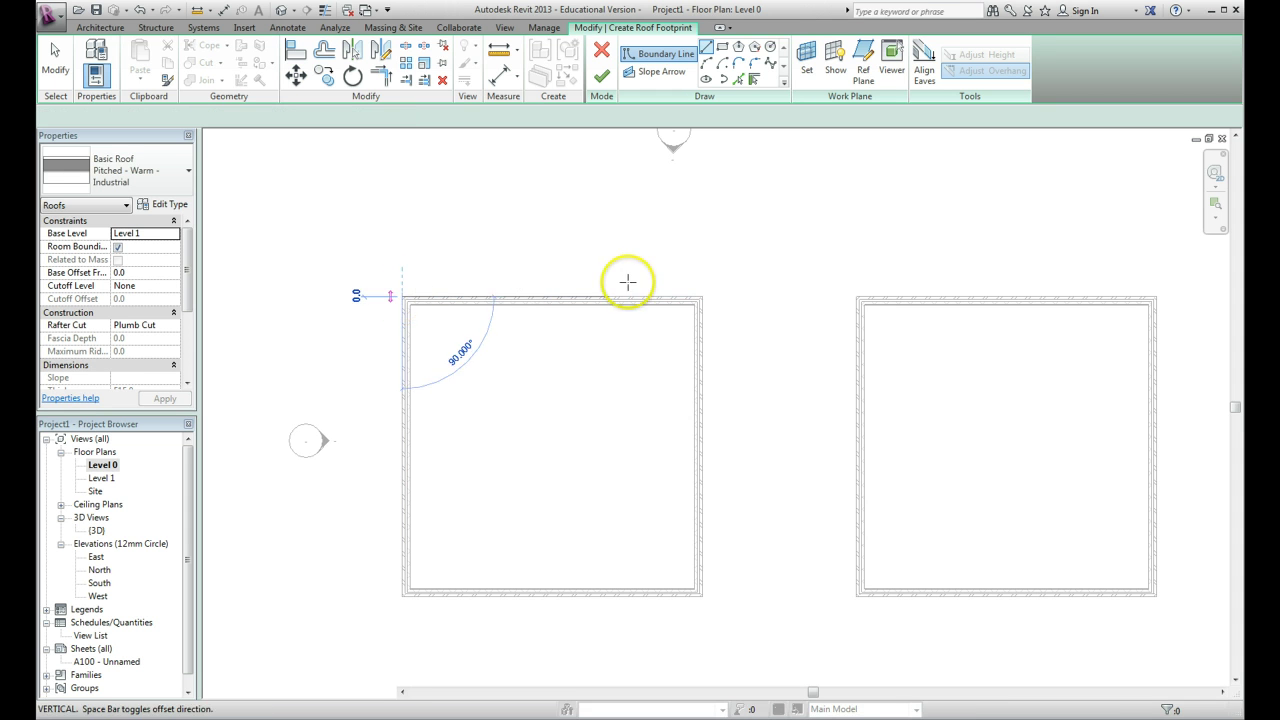
left_click(702, 296)
left_click(702, 296)
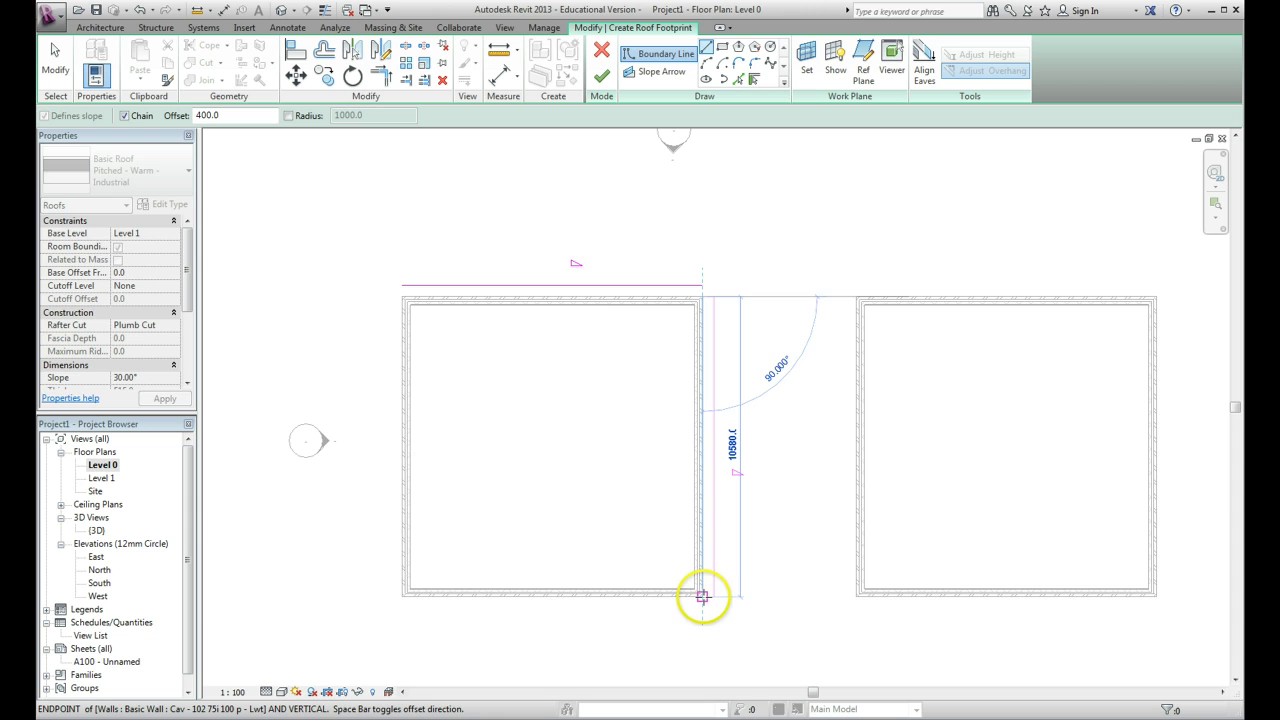
left_click(702, 597)
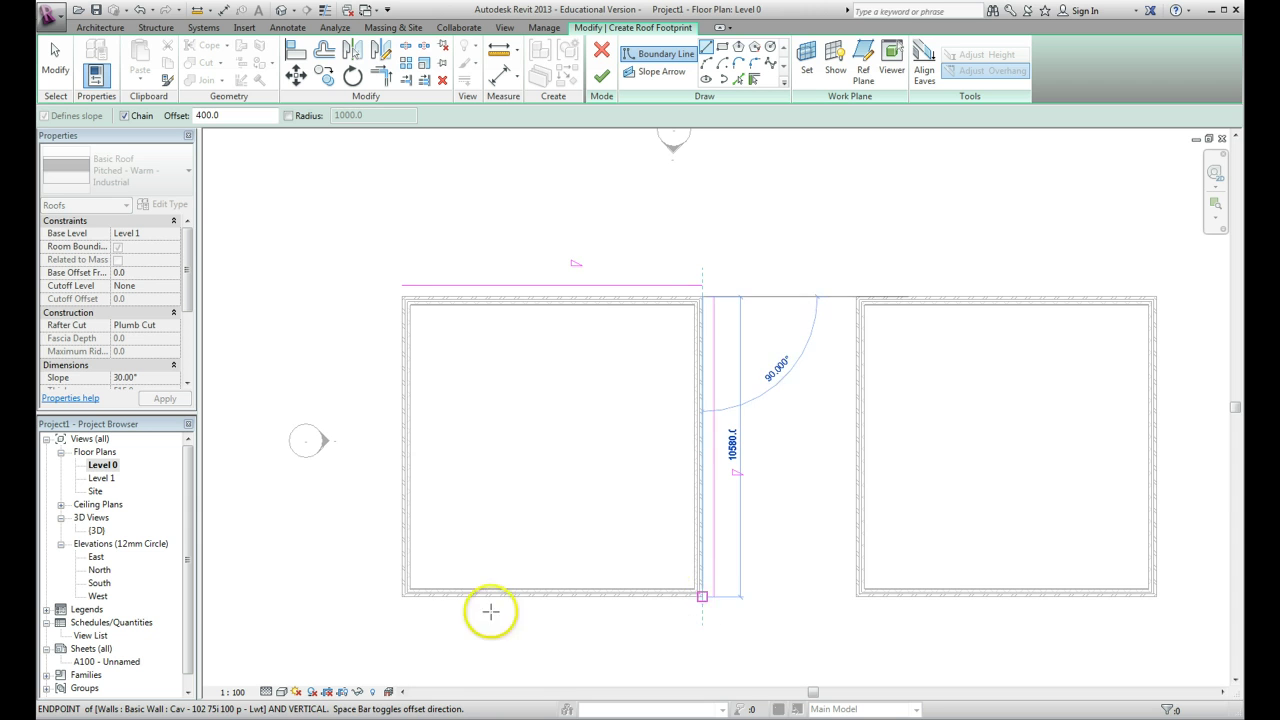
left_click(401, 597)
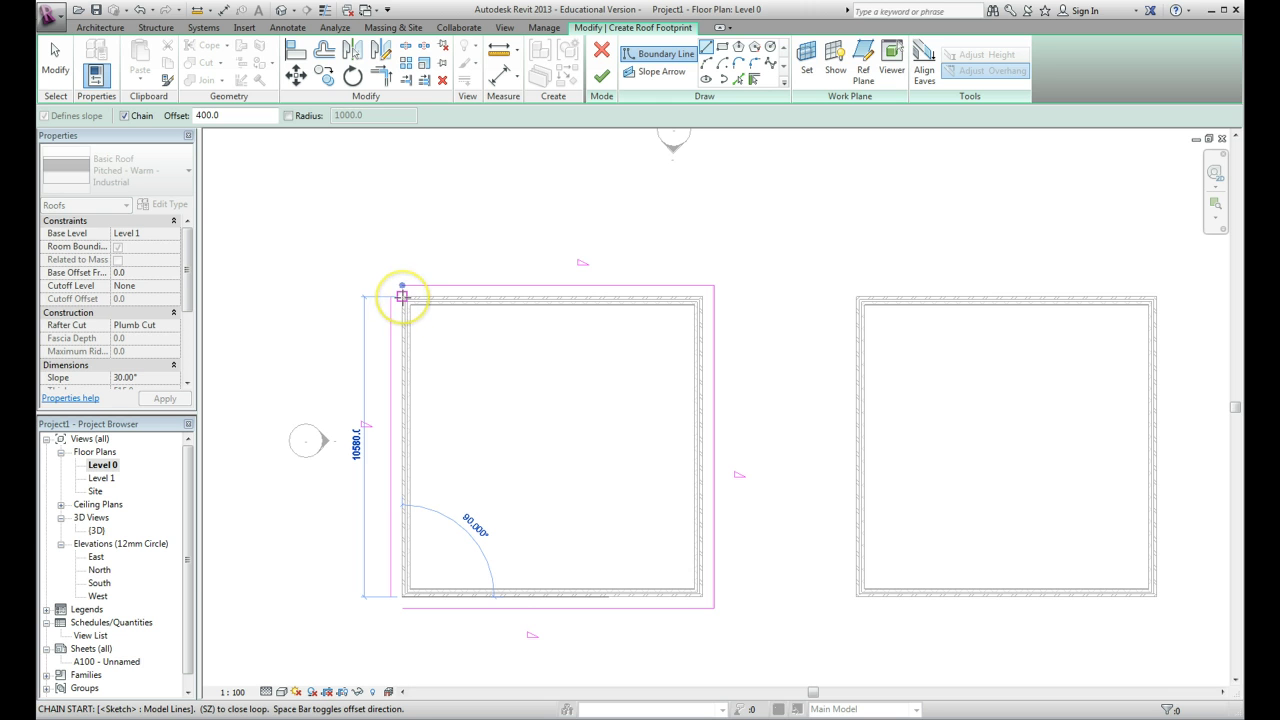
left_click(401, 296)
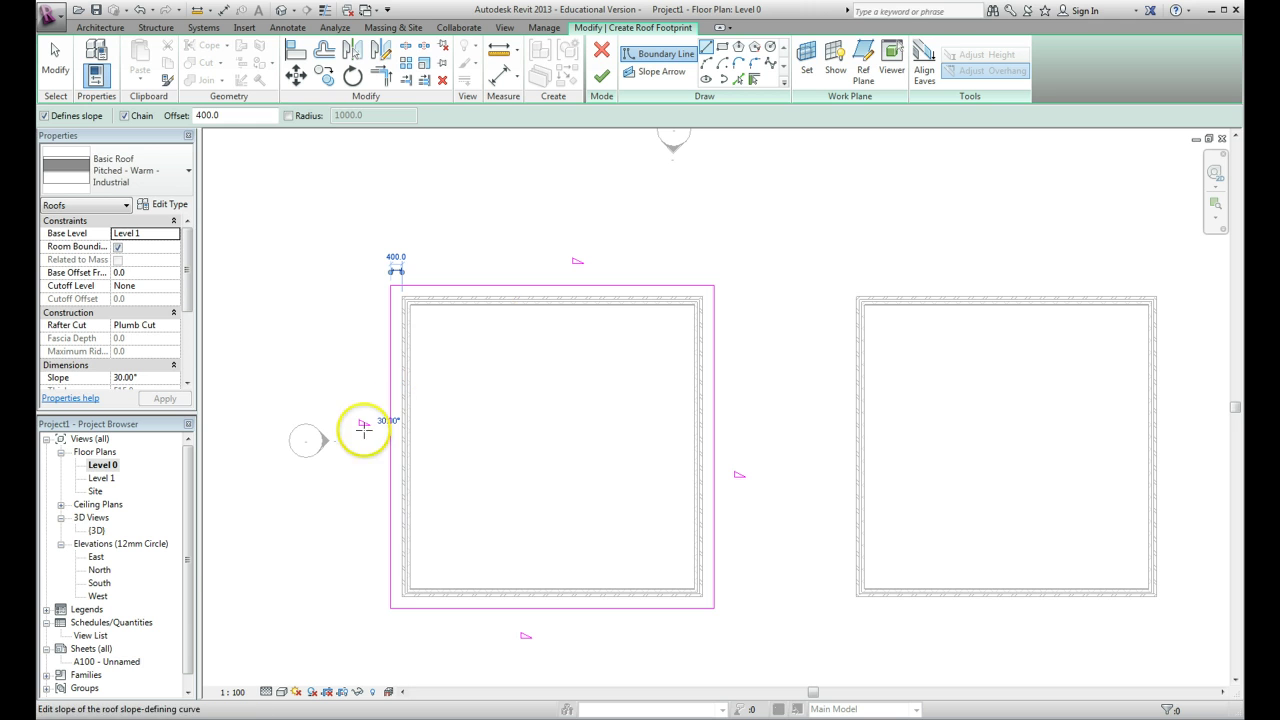
left_click(387, 421)
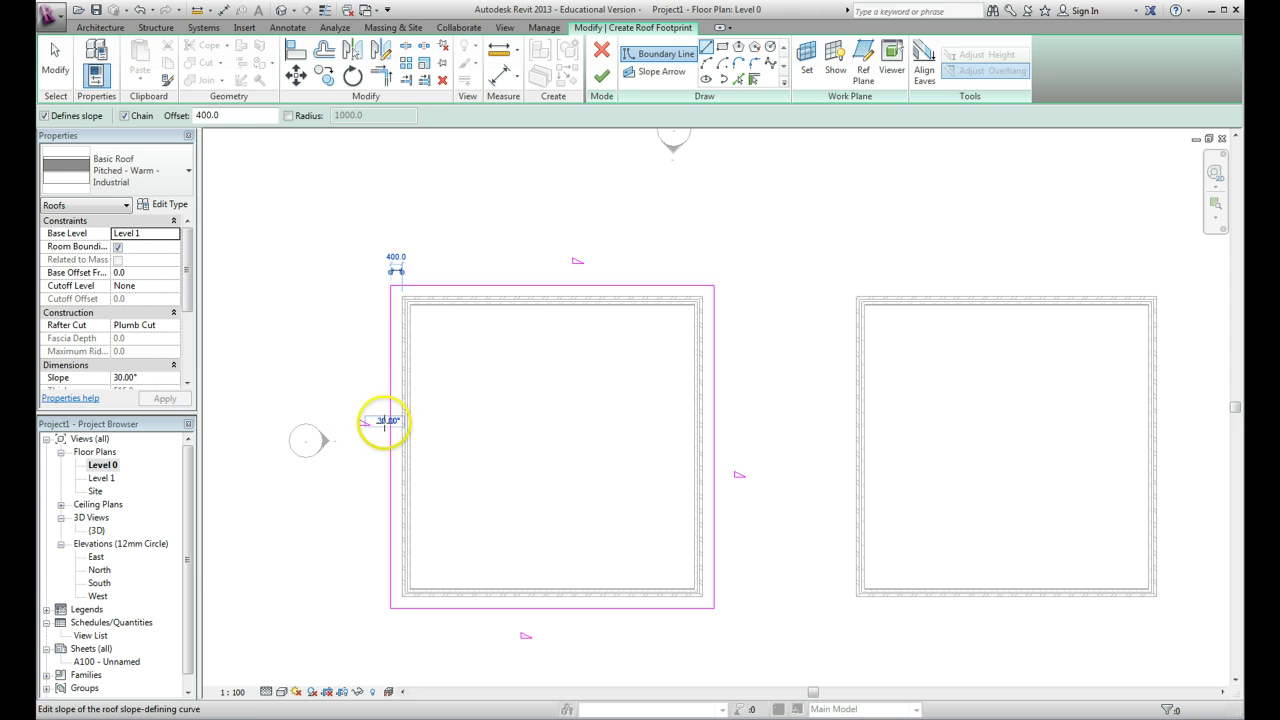
left_click(376, 442)
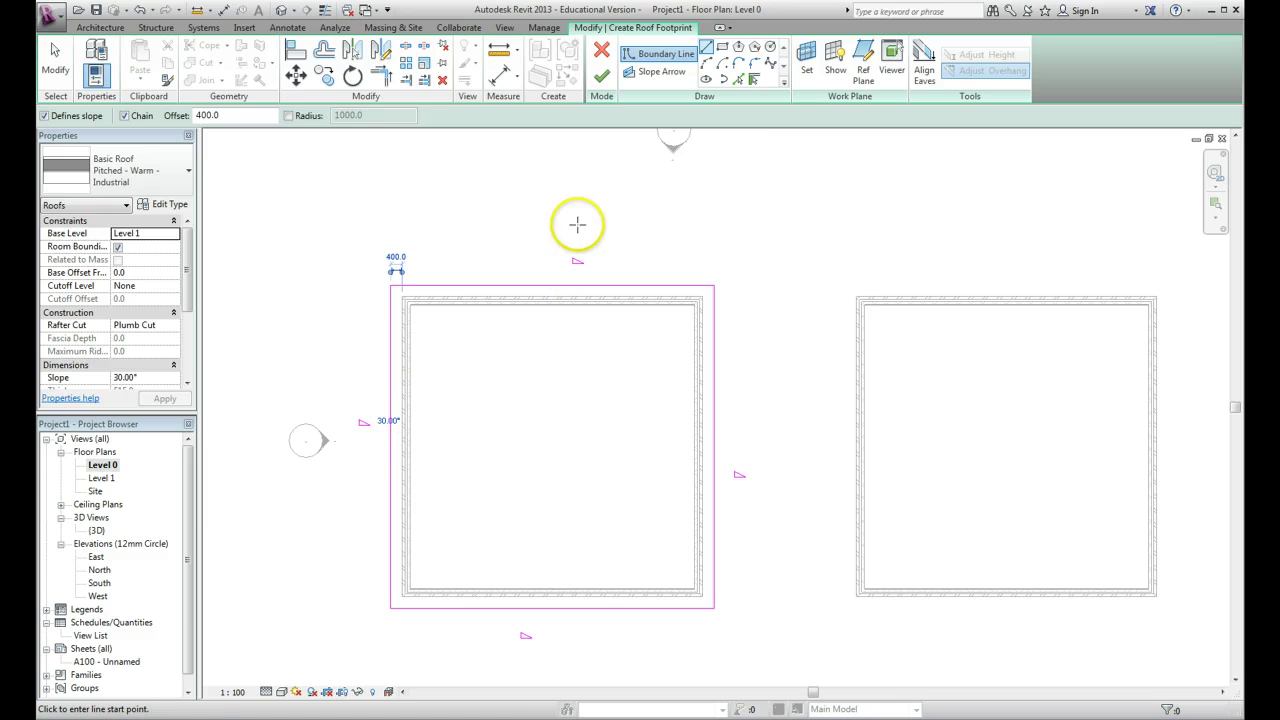
left_click(603, 78)
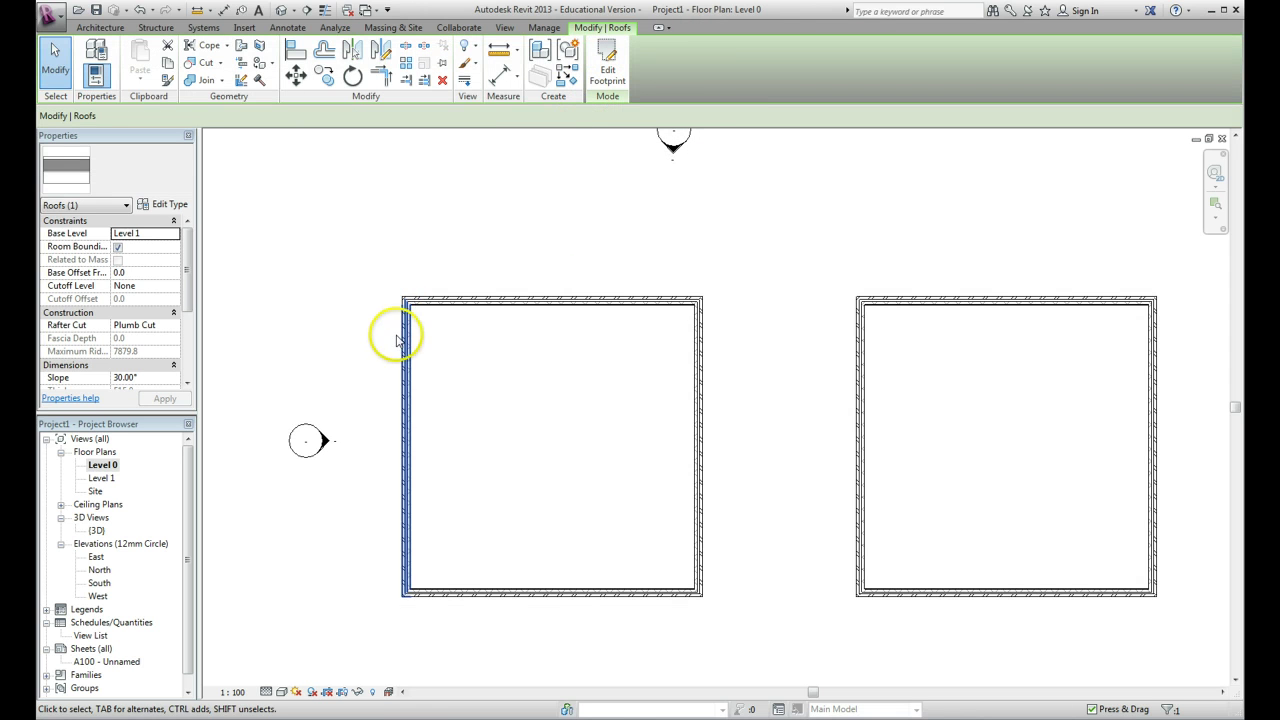
Step: Examine the new roof's overhang and eaves corner in the 3D view
double_click(96, 531)
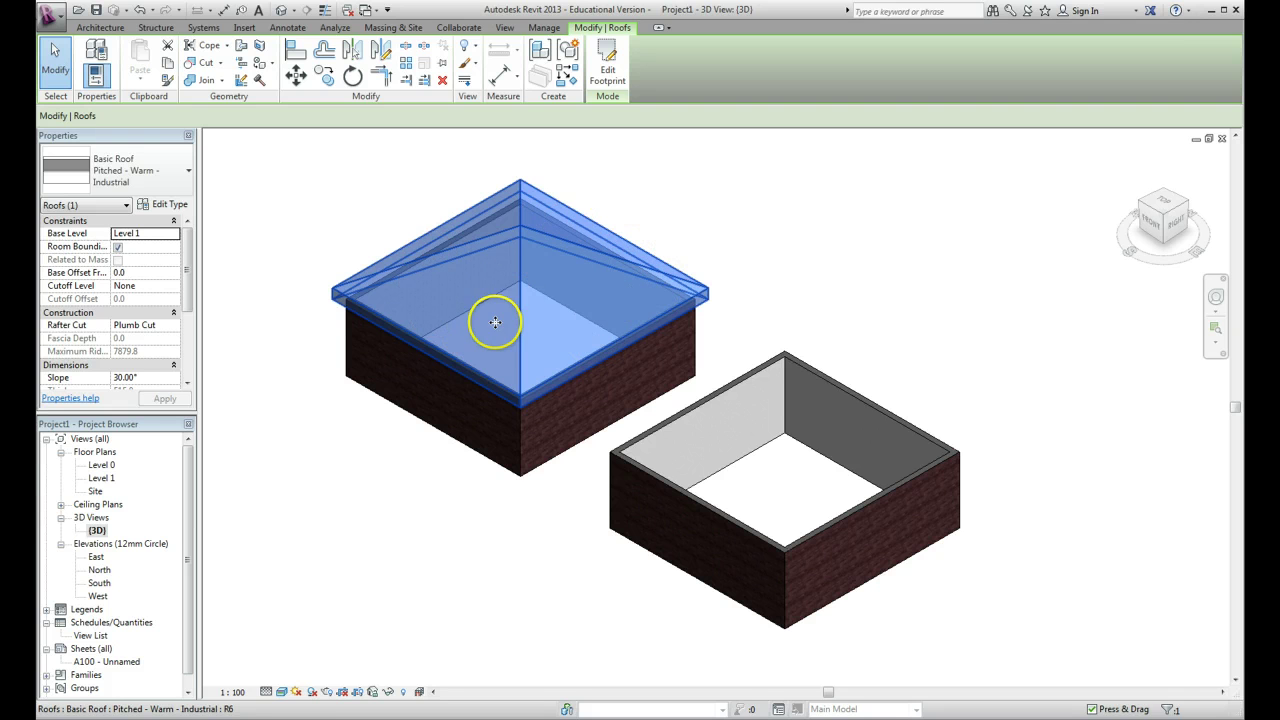
scroll(341, 298, "up", 5)
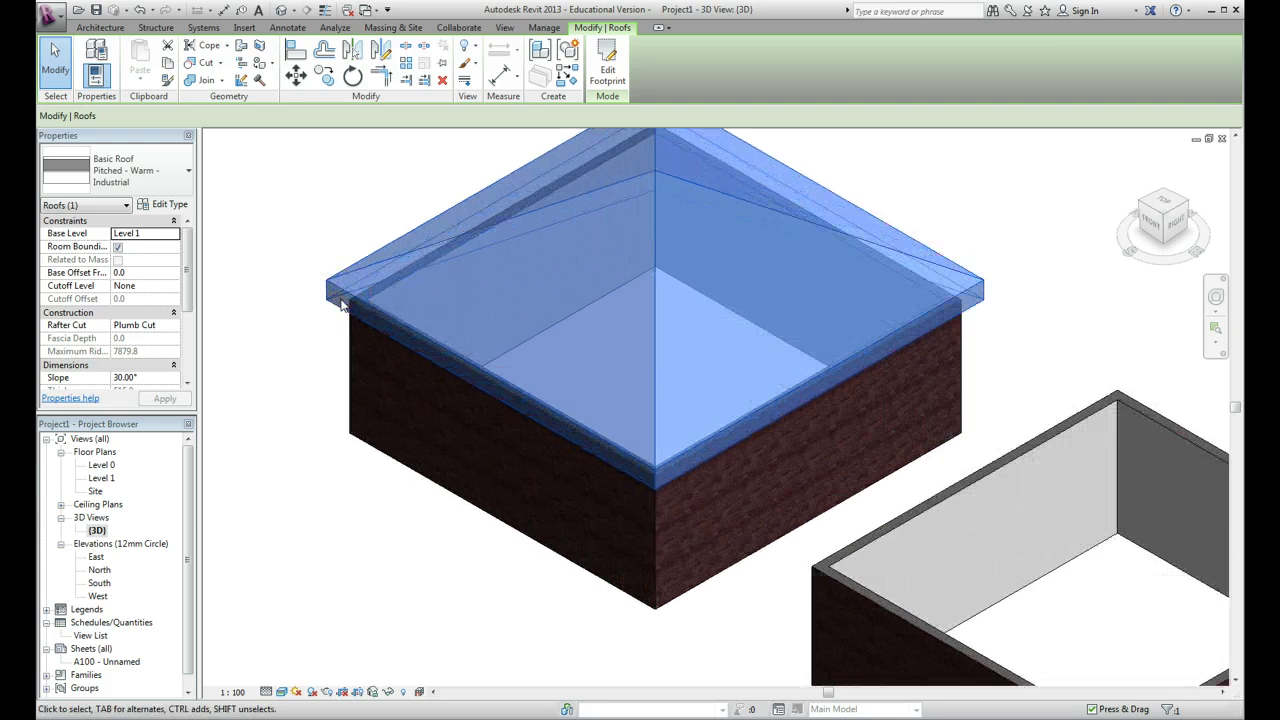
scroll(342, 305, "up", 1)
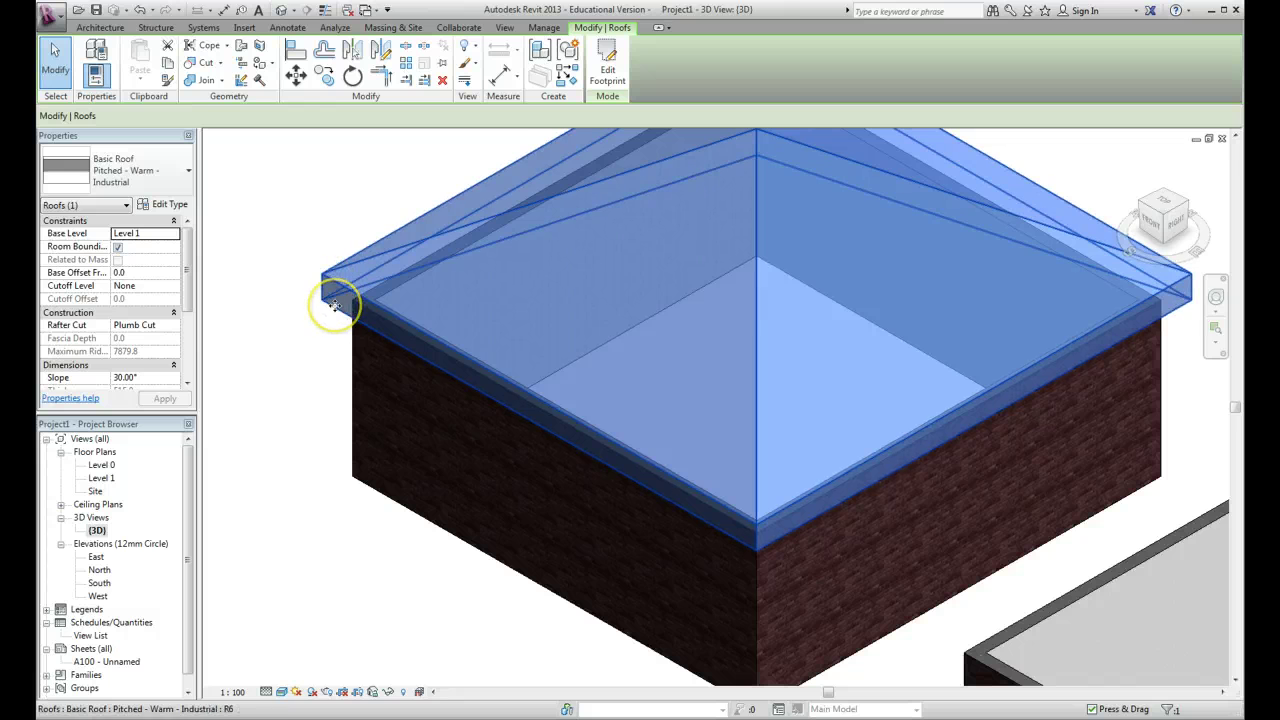
left_click(328, 277)
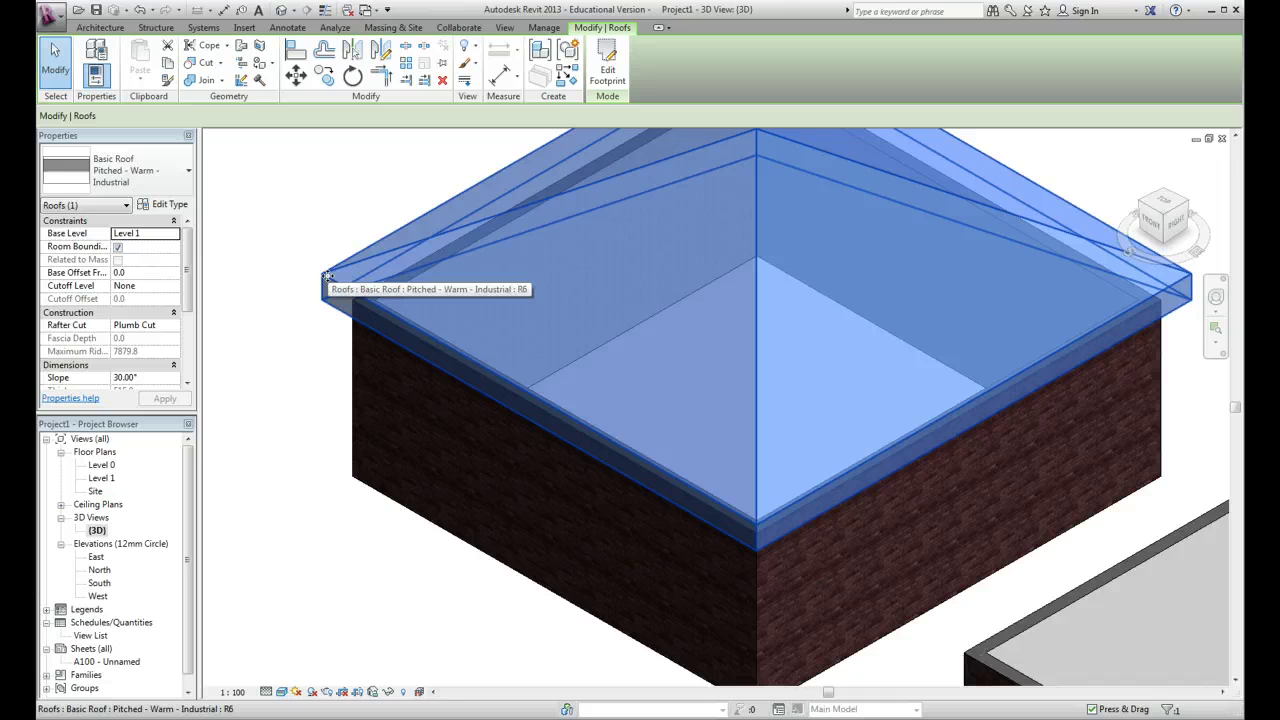
left_click(328, 279)
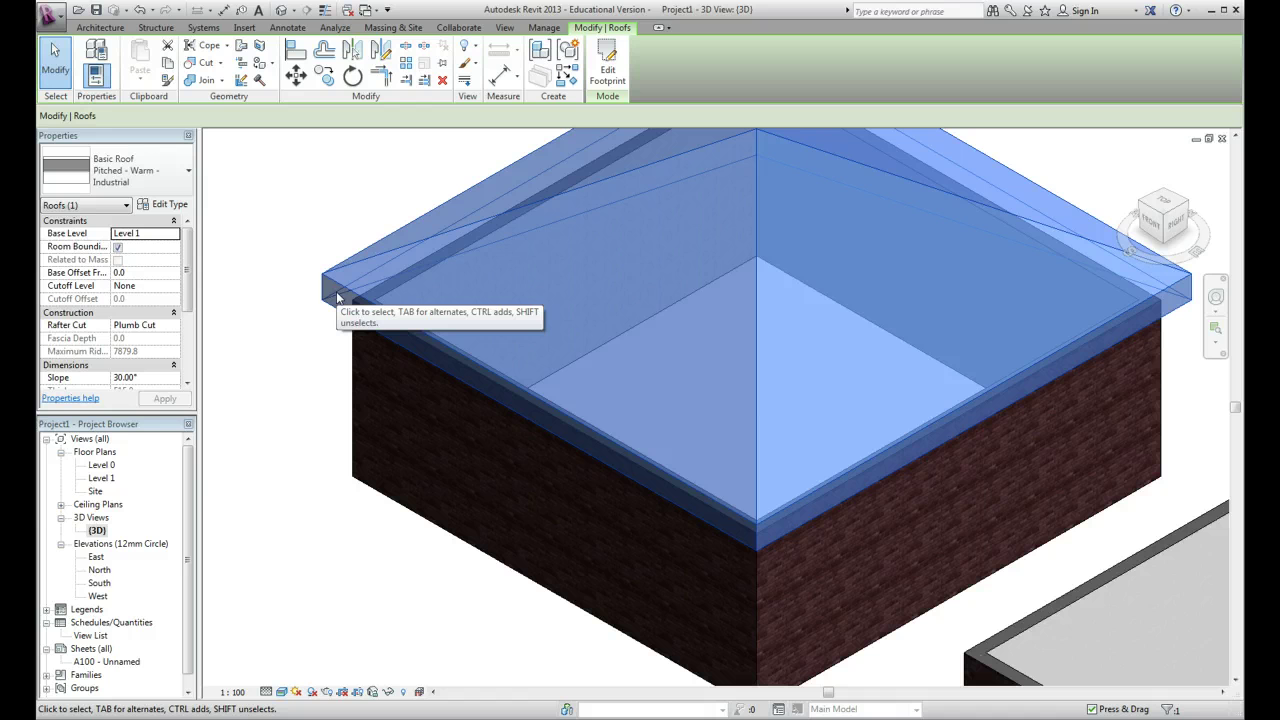
left_click(57, 424)
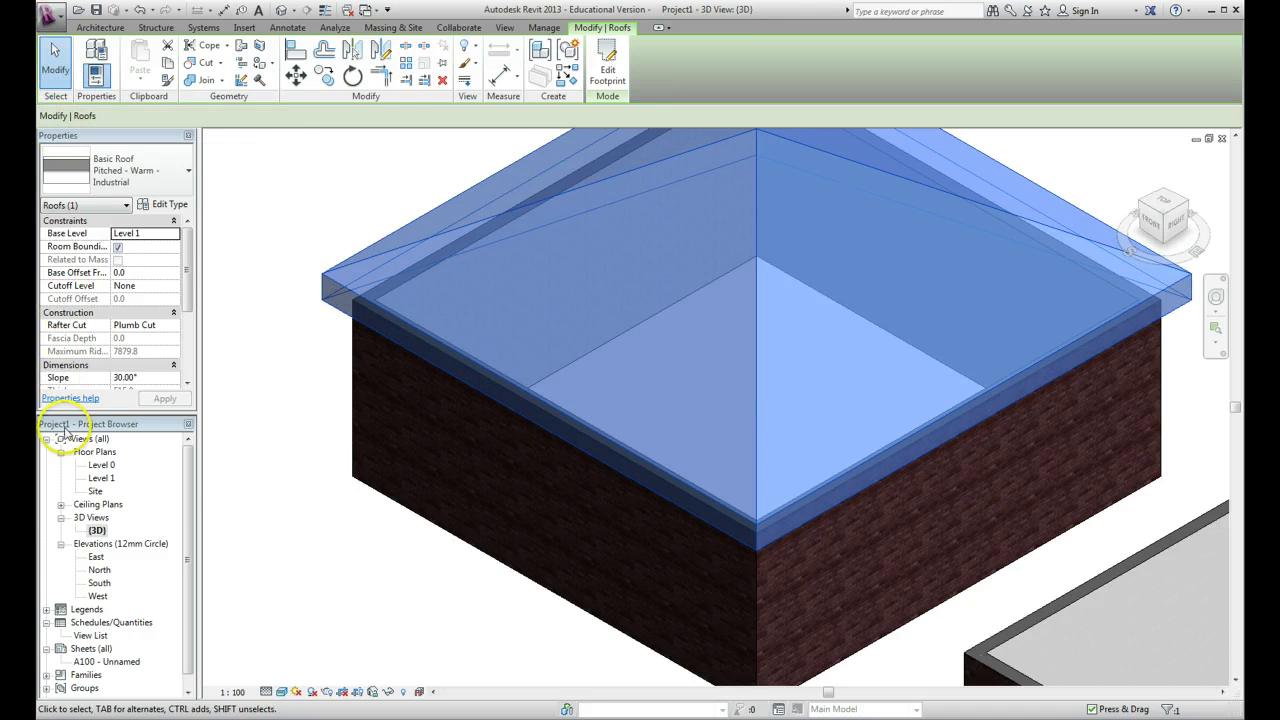
Step: Add a continuous gutter along all four outer edges of the roof in the Level 1 floor plan
double_click(102, 479)
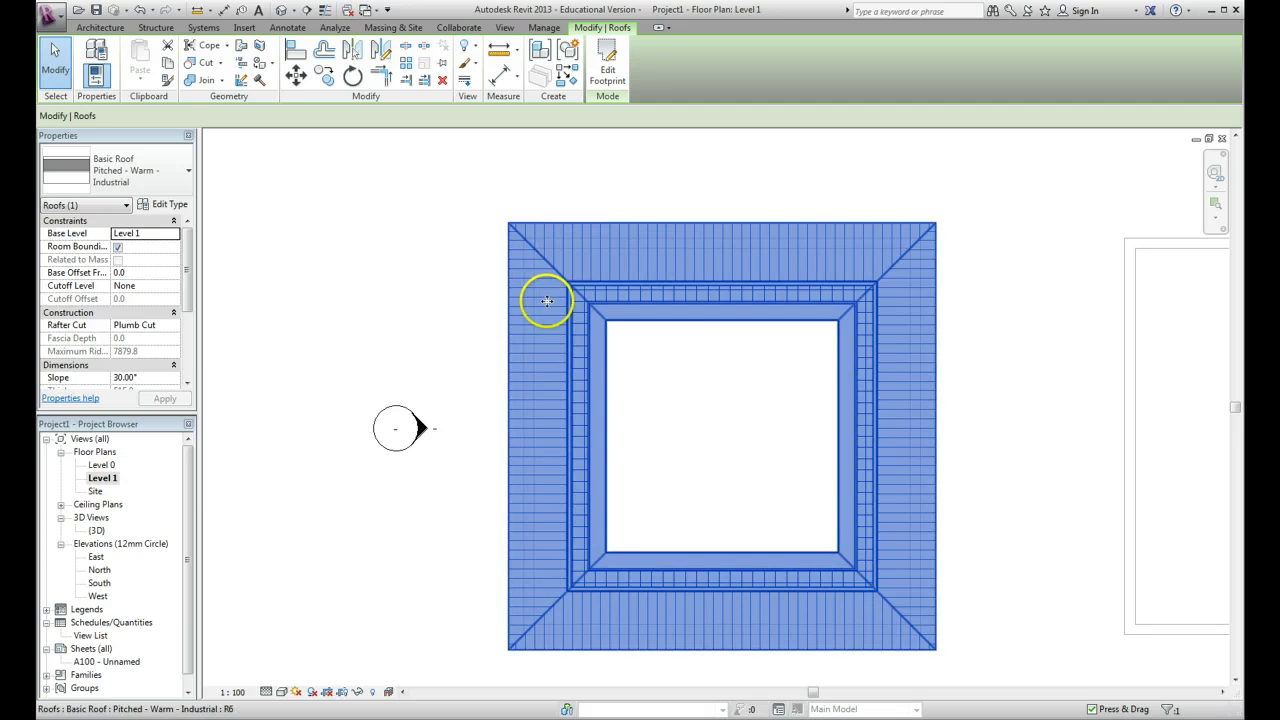
left_click(55, 60)
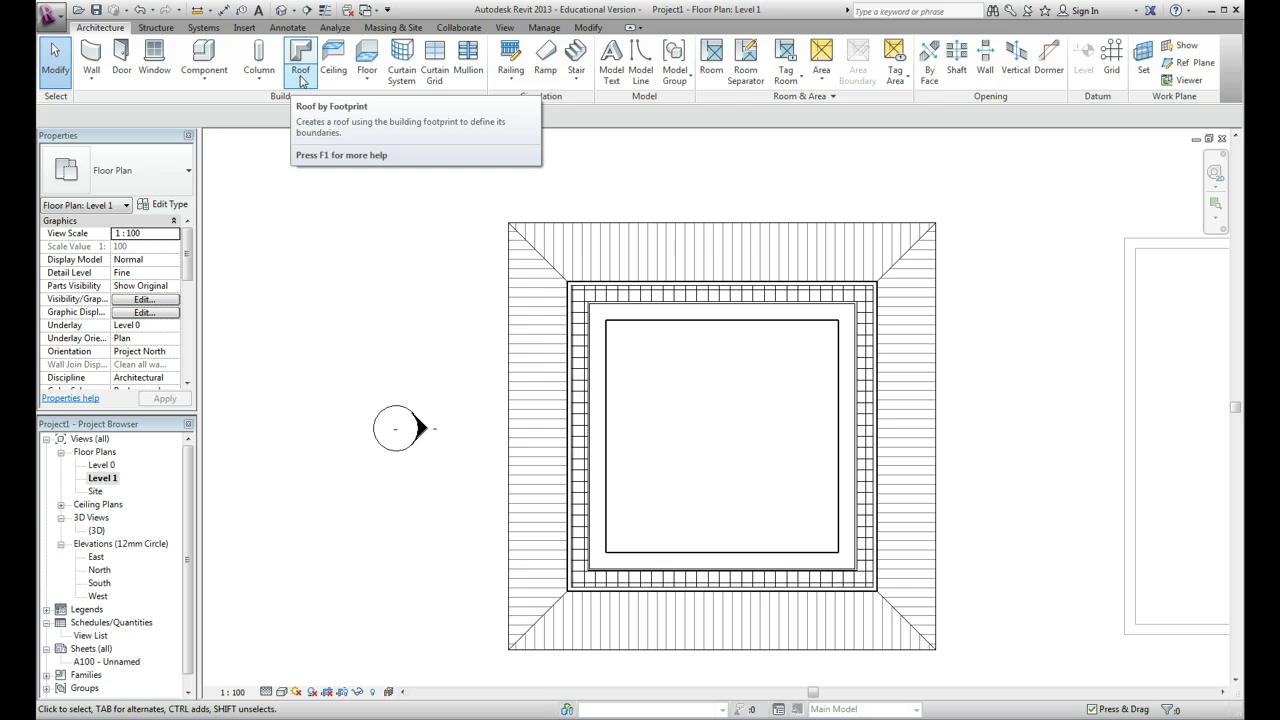
left_click(301, 84)
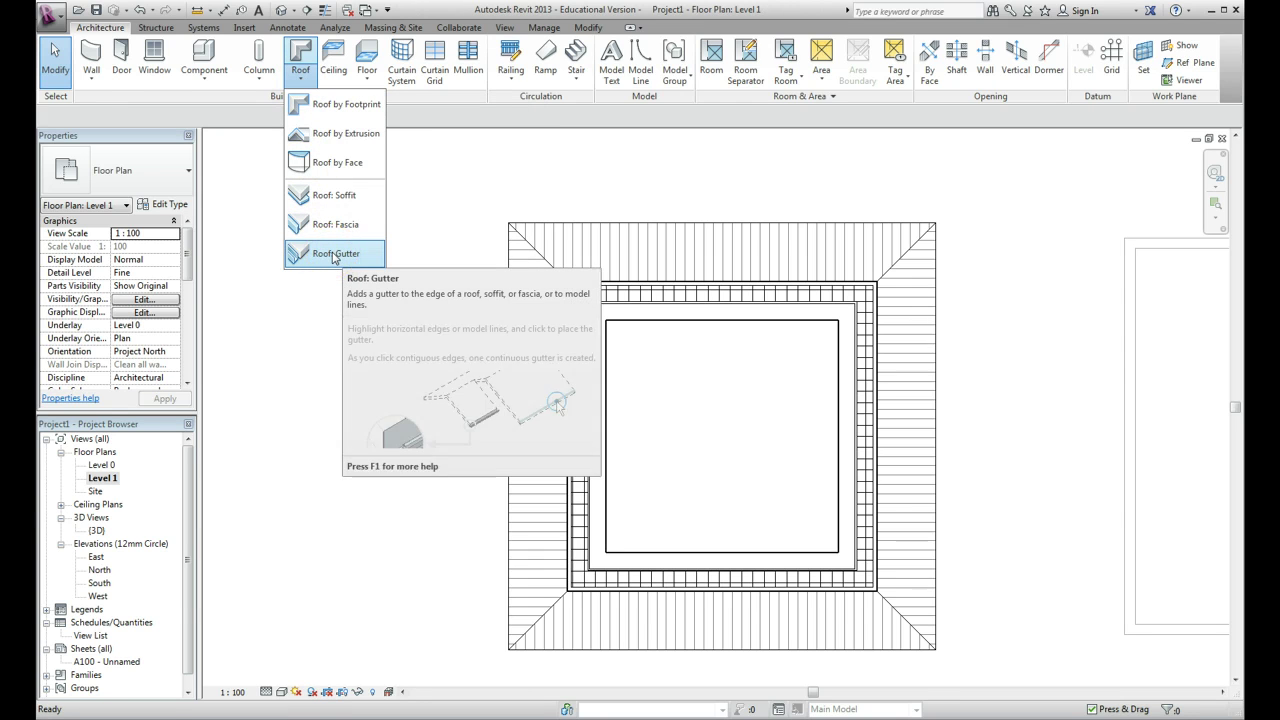
left_click(334, 257)
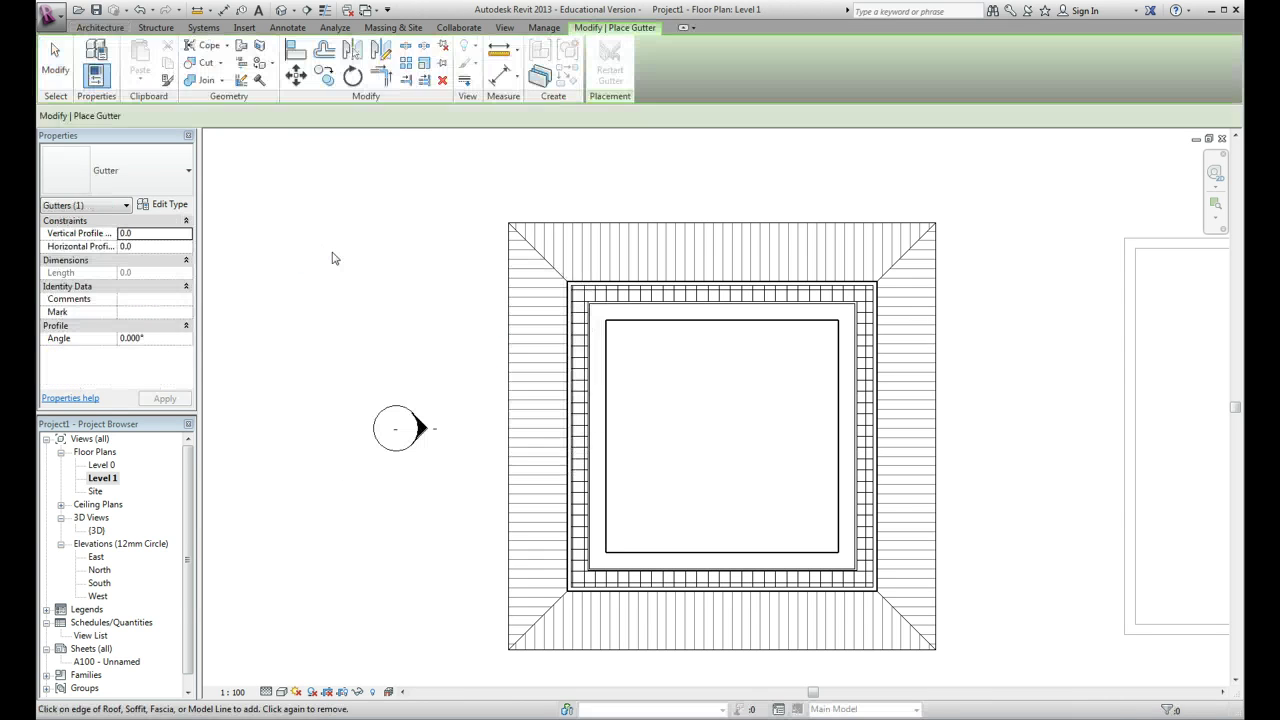
left_click(700, 224)
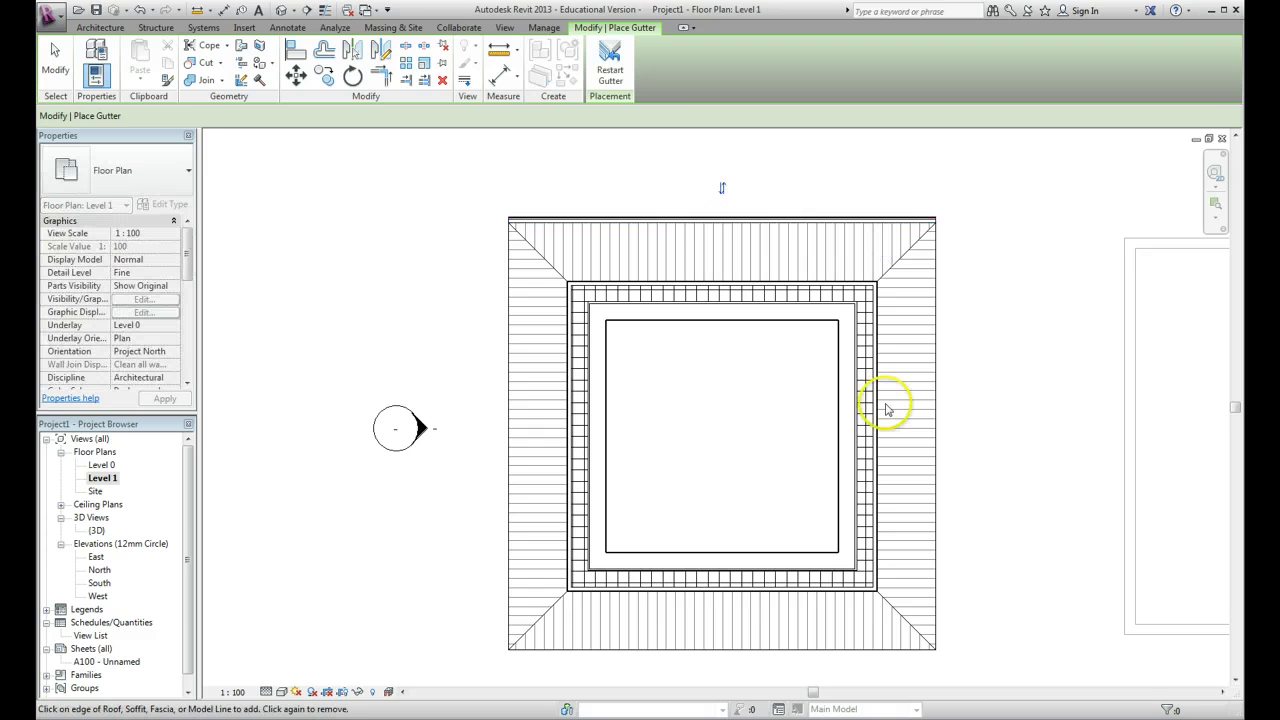
left_click(938, 432)
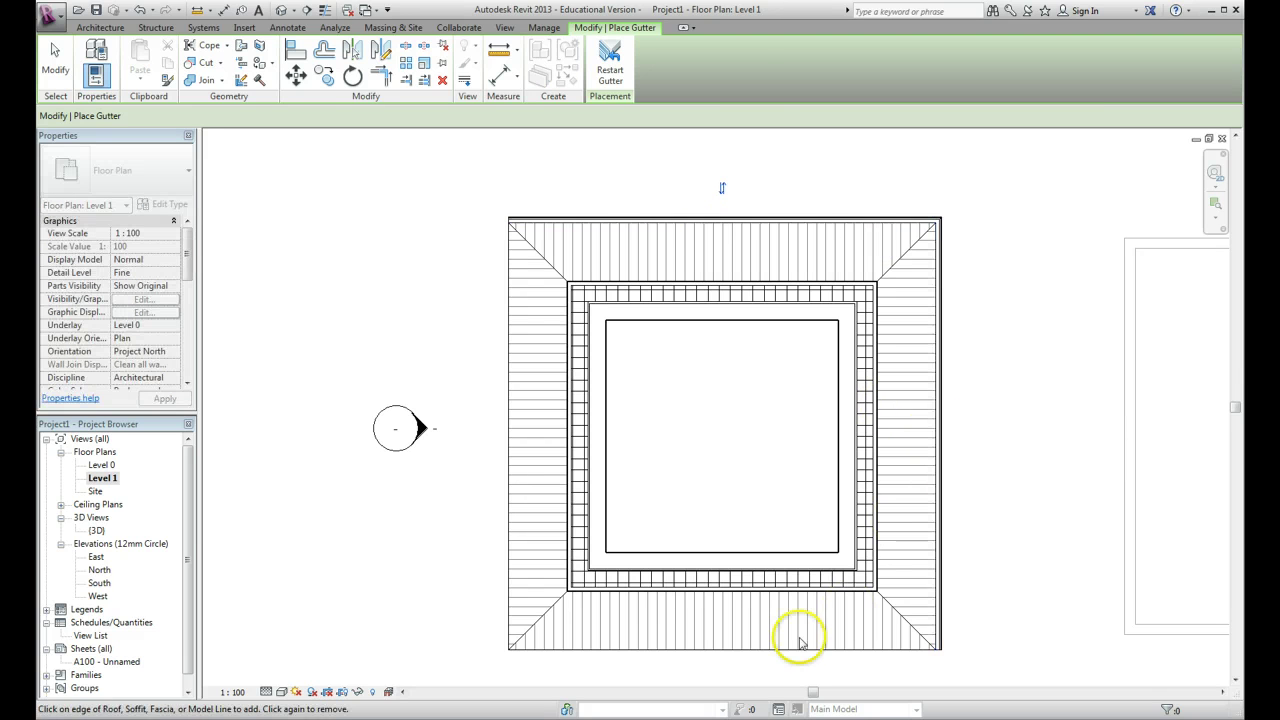
left_click(773, 655)
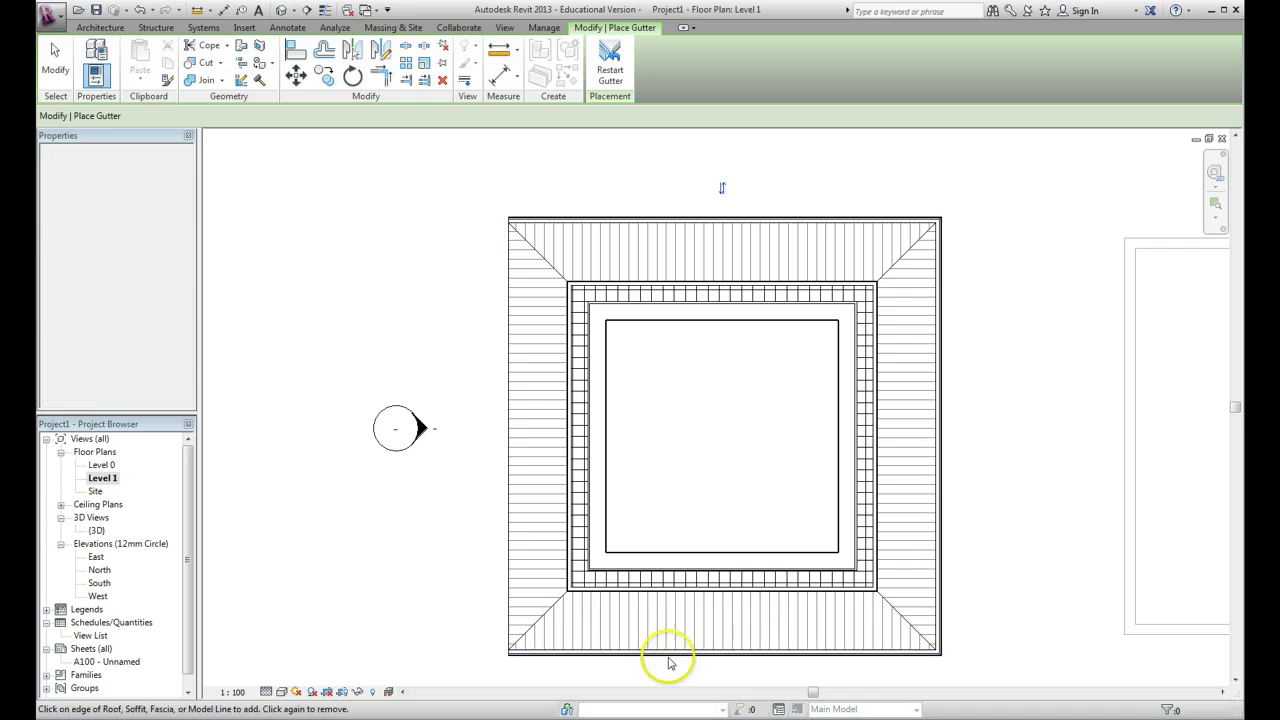
left_click(508, 465)
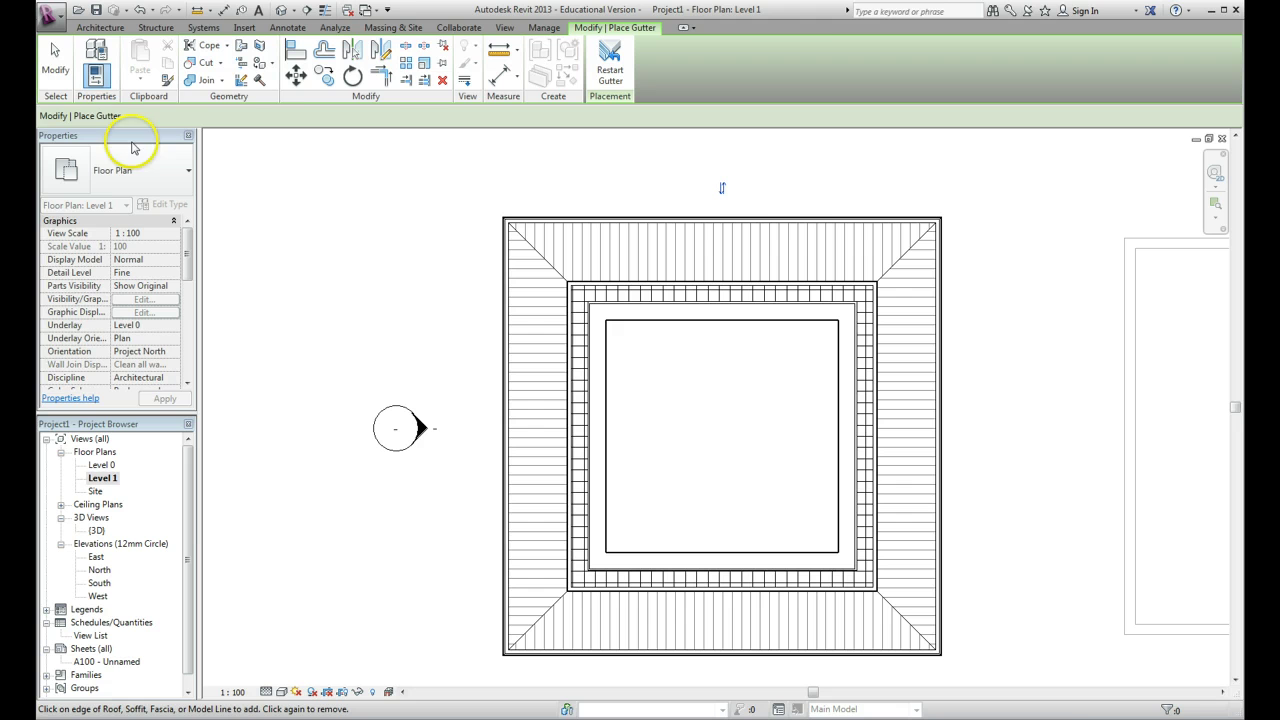
left_click(55, 60)
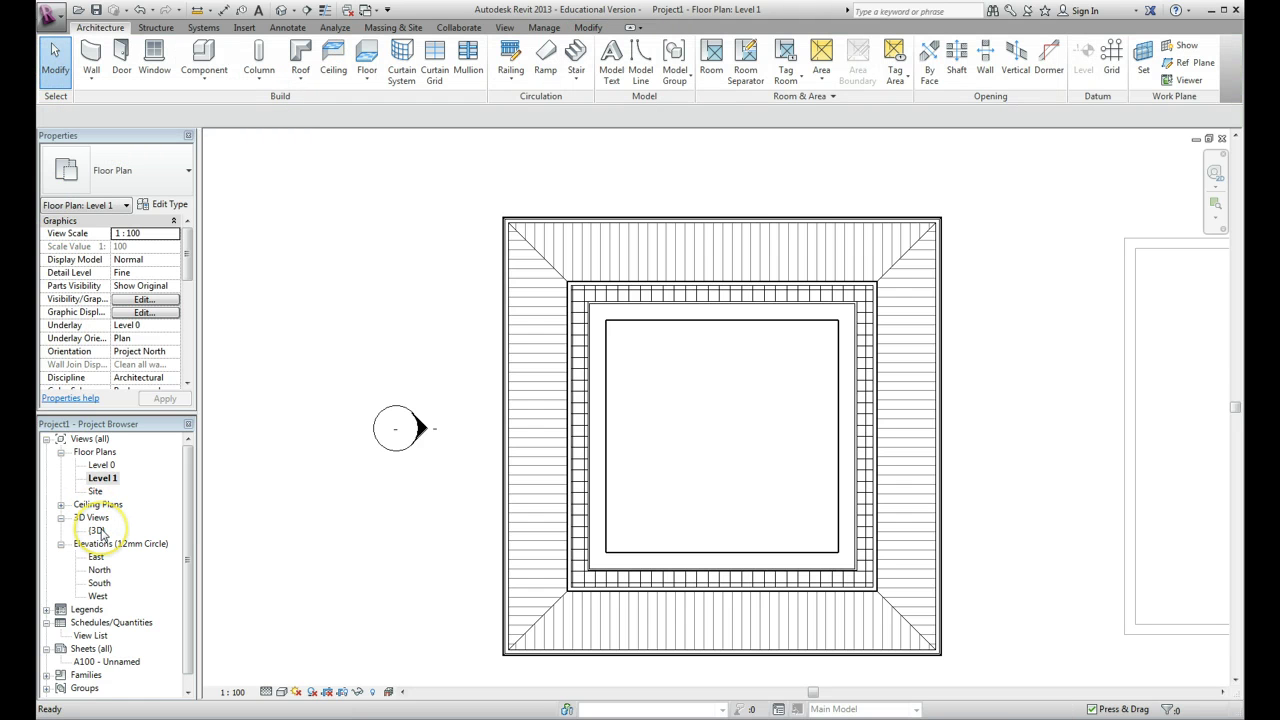
Step: In the 3D view, set the roof gutter's type profile to Gutter - Bevel : 125 x 125mm
double_click(97, 530)
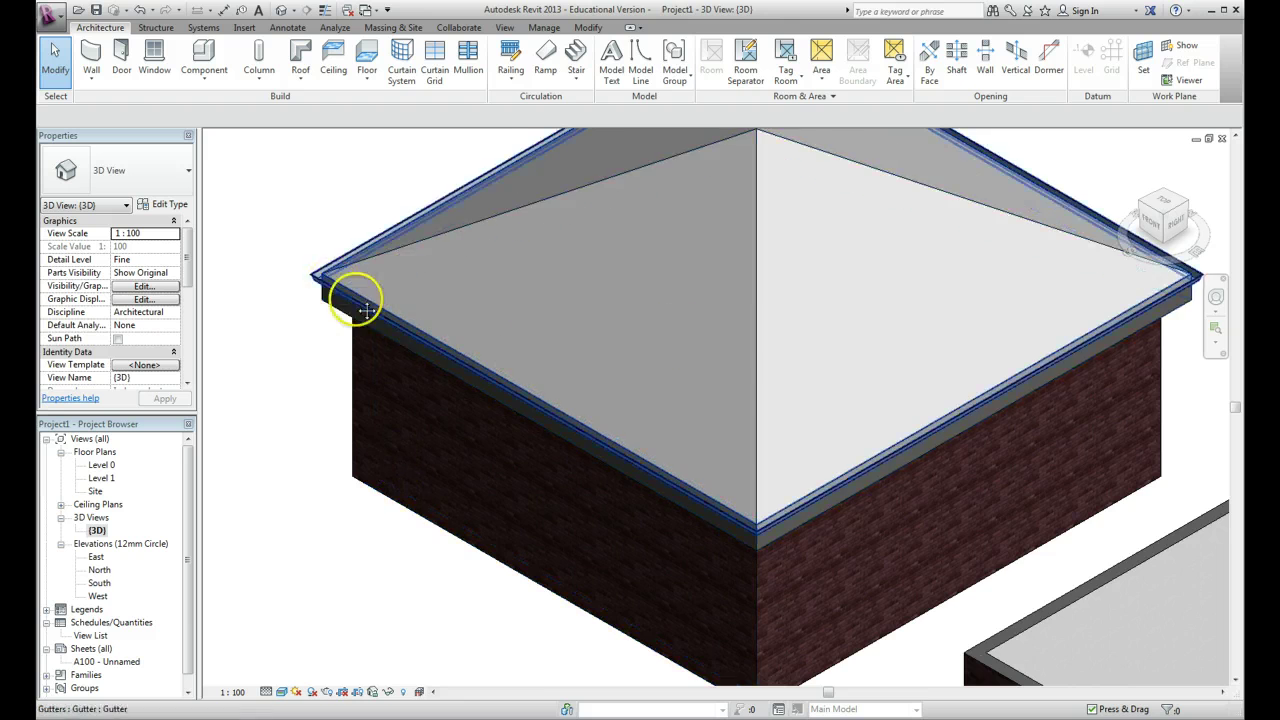
scroll(443, 323, "down", 3)
scroll(437, 325, "up", 5)
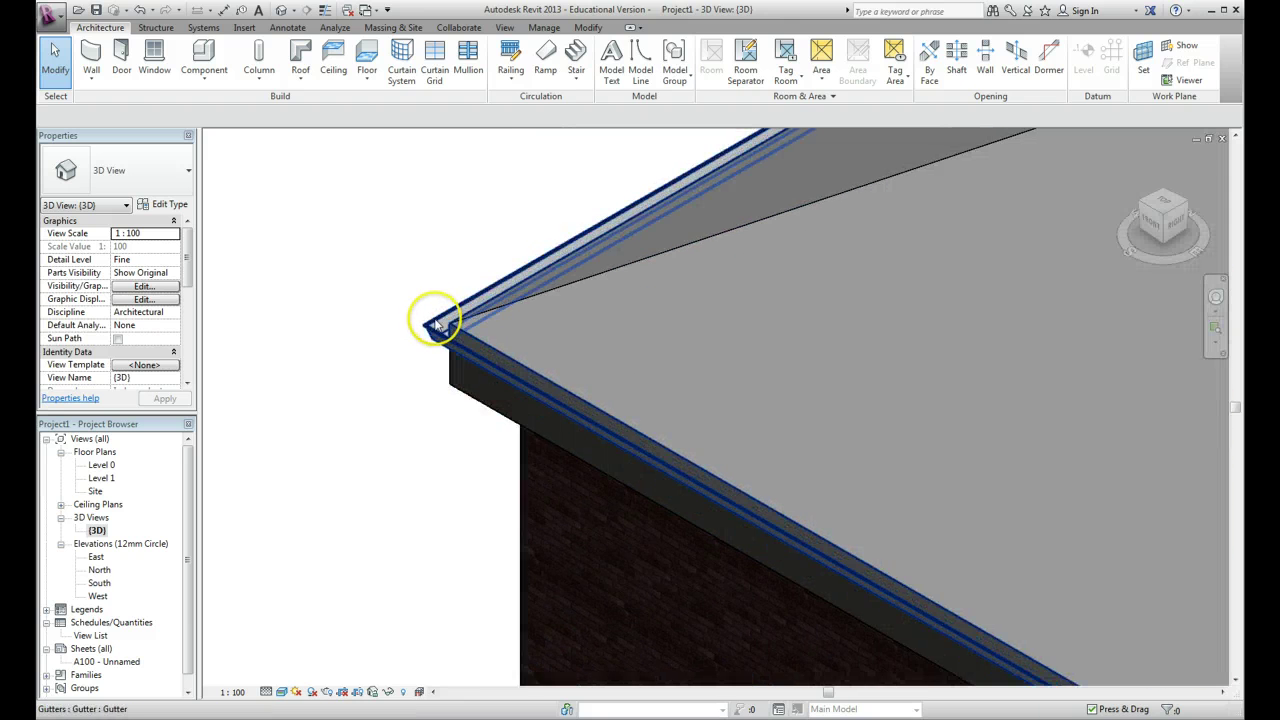
middle_click_drag(437, 325, 410, 350, "shift")
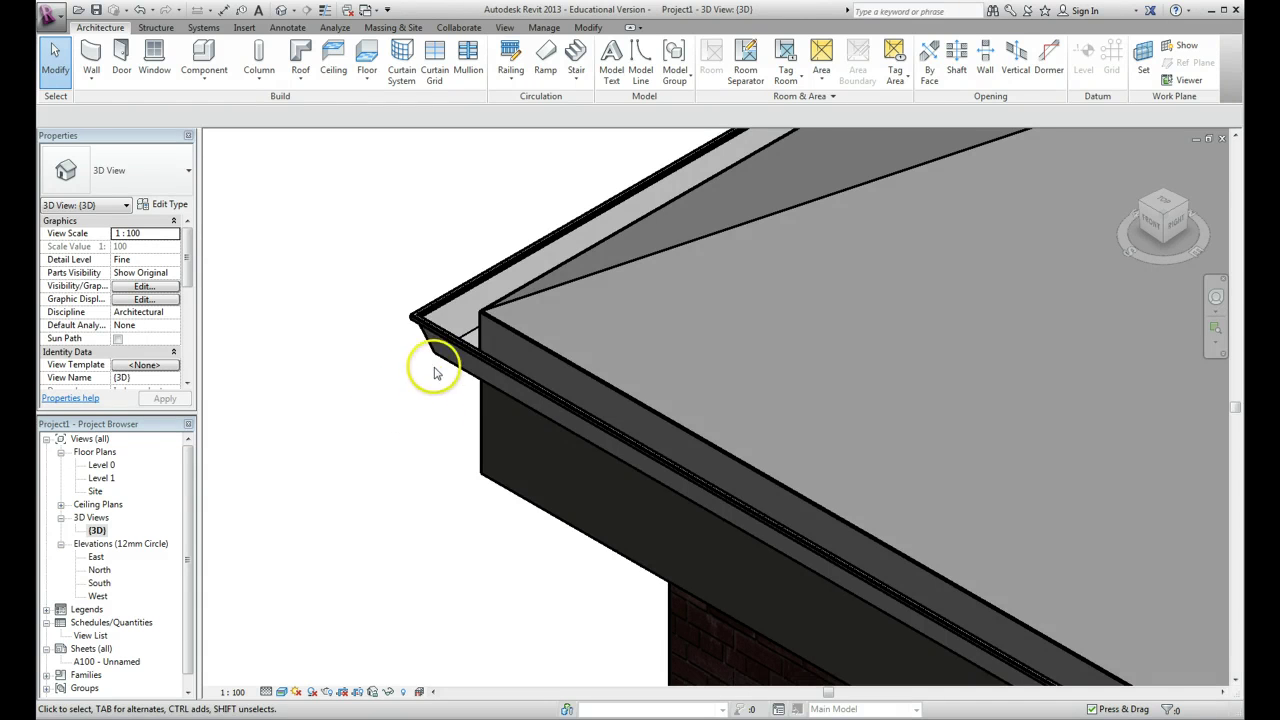
left_click(438, 314)
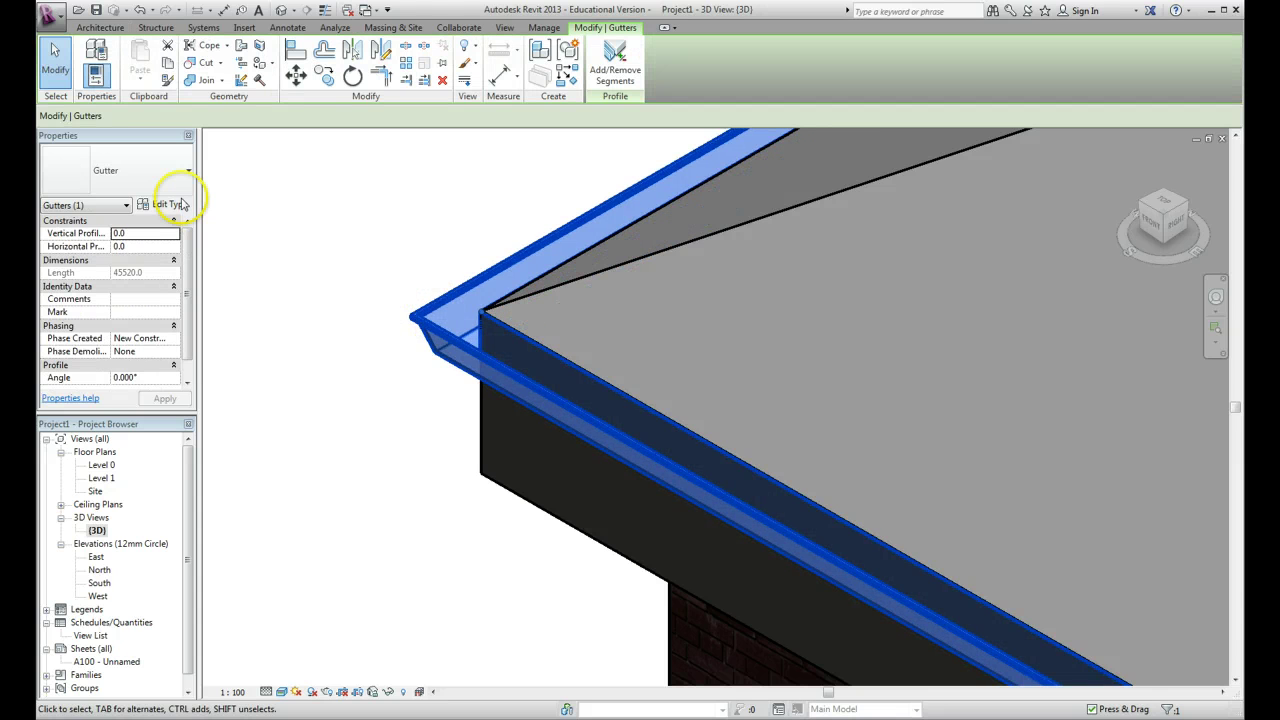
left_click(166, 211)
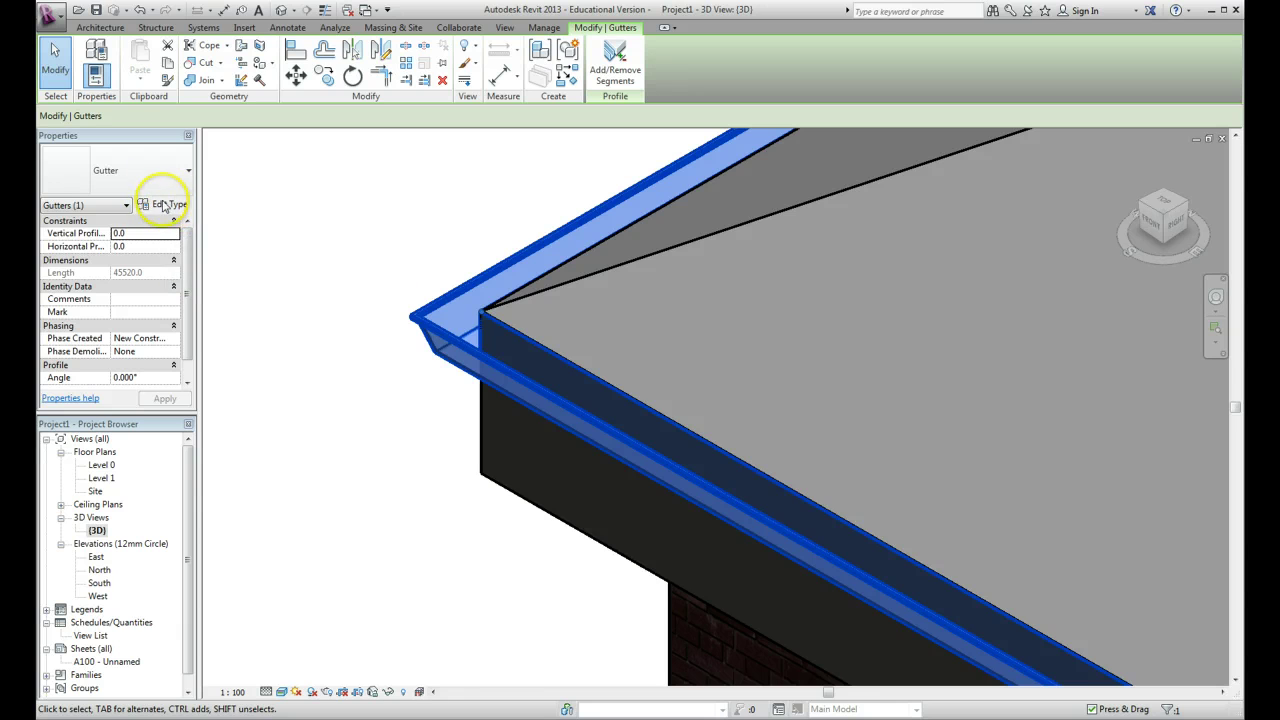
left_click(163, 206)
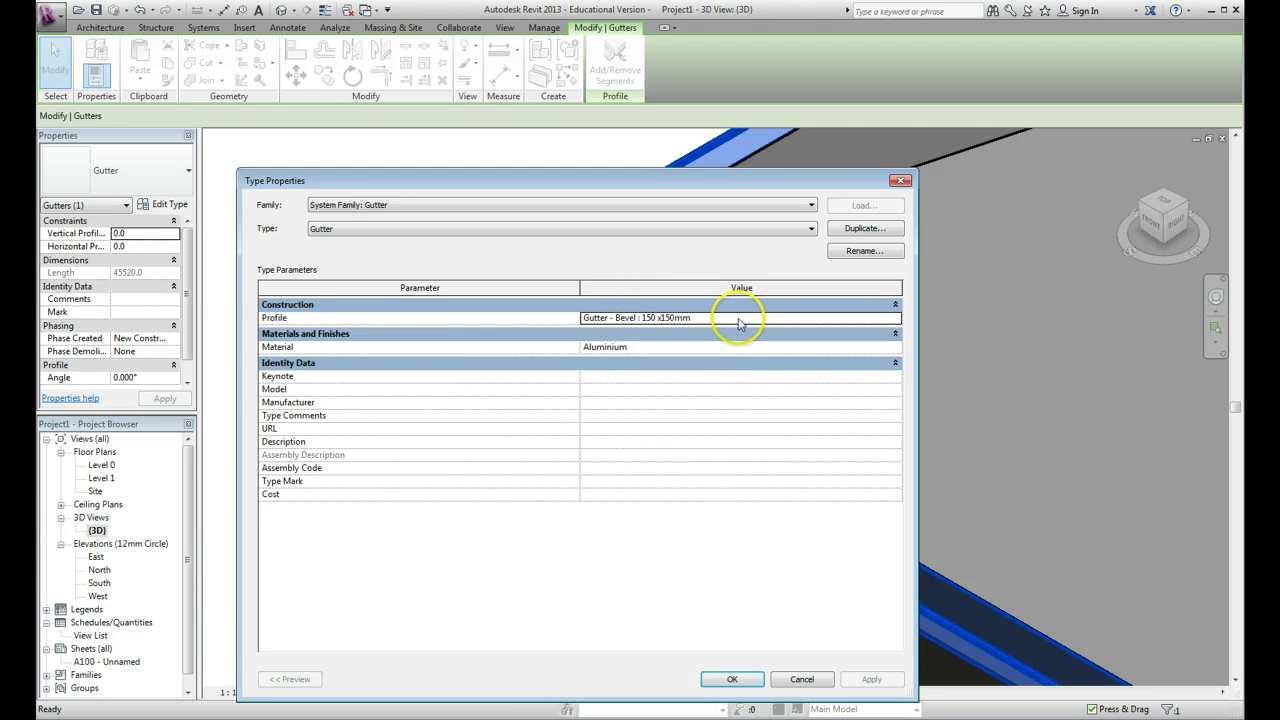
left_click(653, 318)
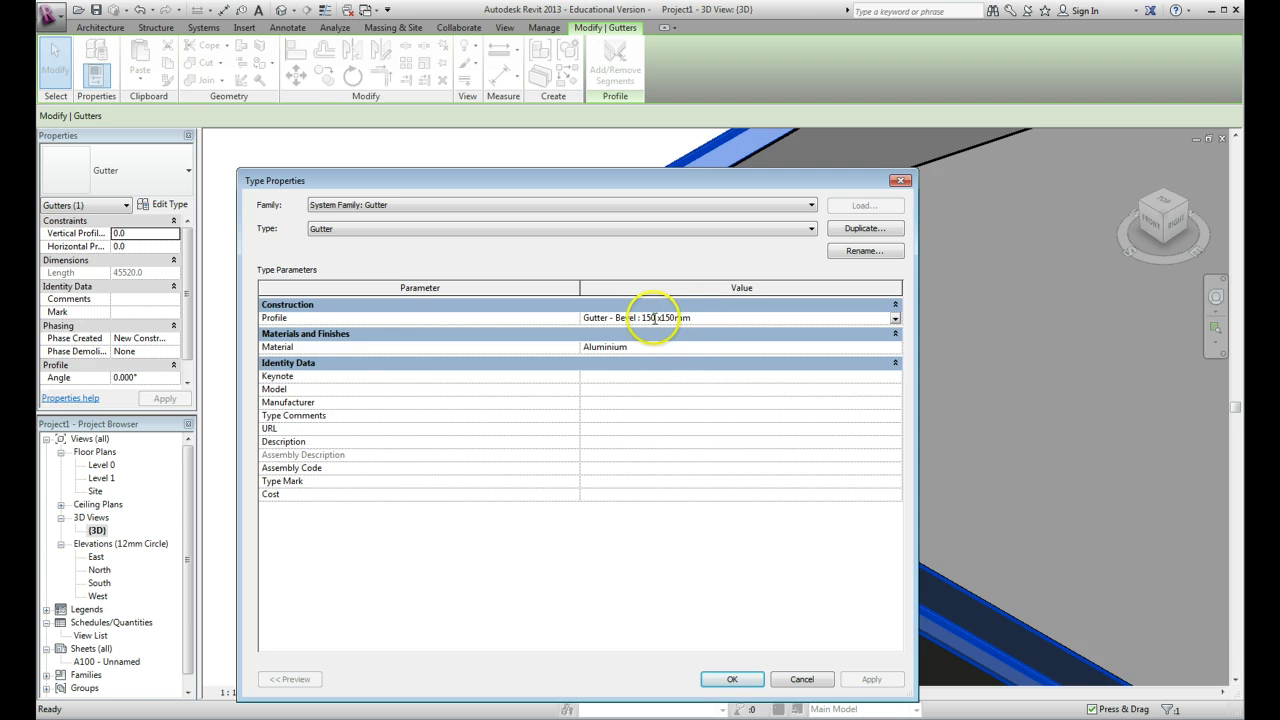
left_click(894, 318)
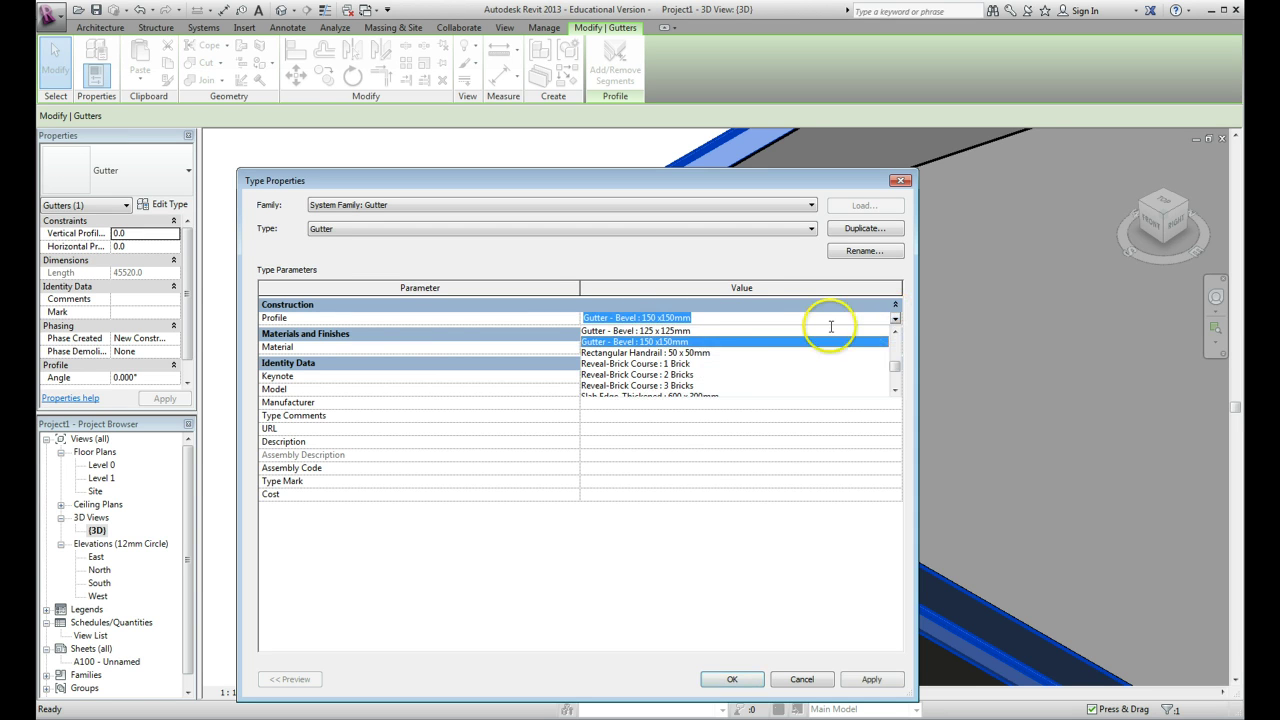
left_click(641, 333)
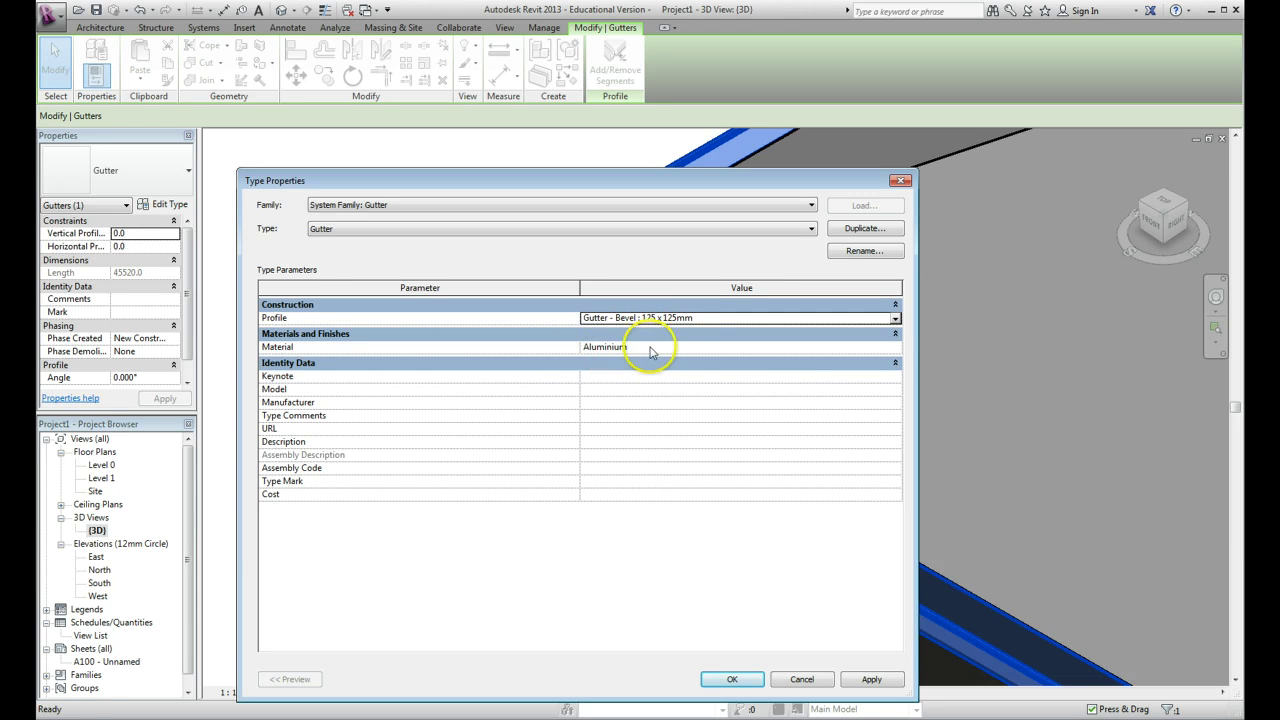
Step: Keep Aluminium as the gutter type's material and apply the type changes to the roof gutter
left_click(641, 348)
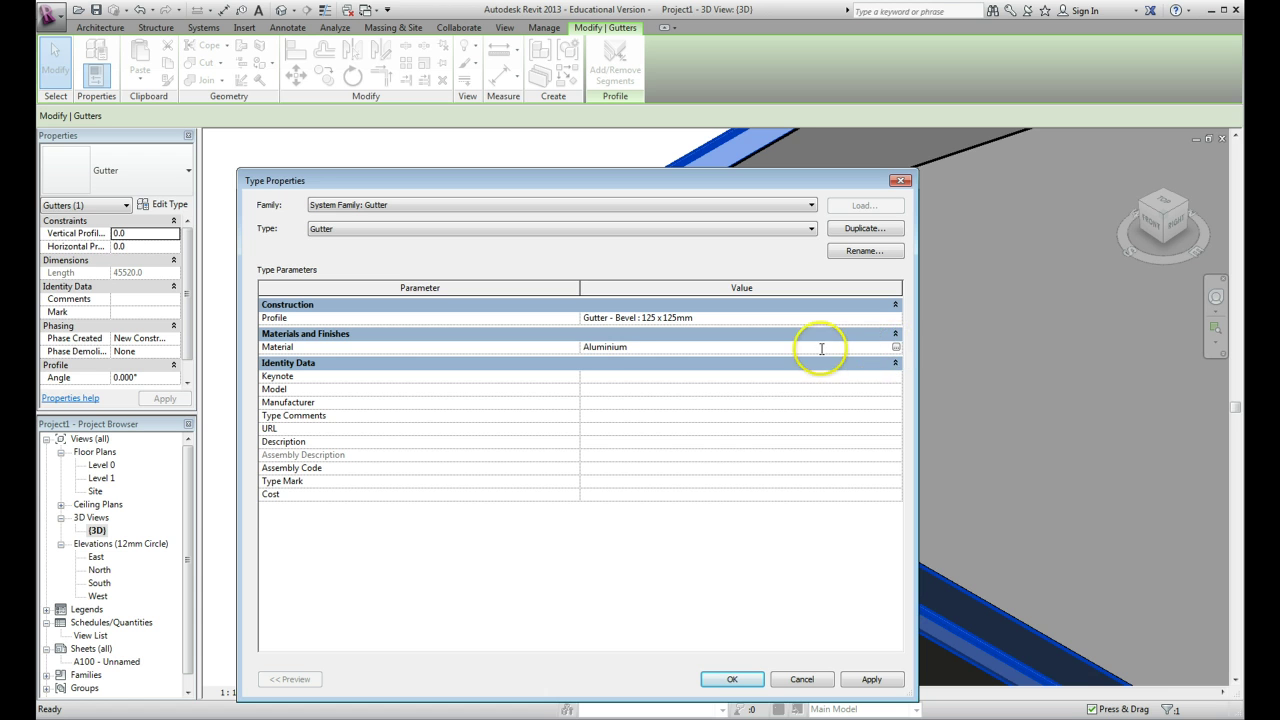
left_click(896, 347)
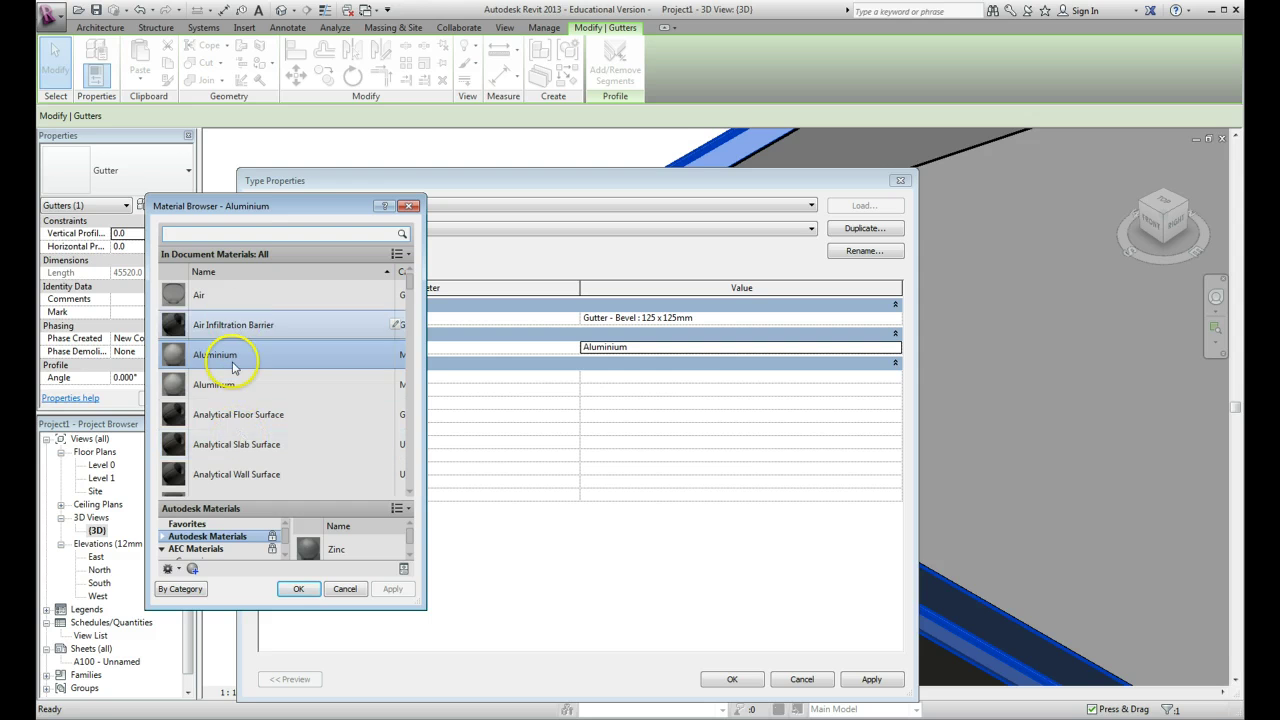
left_click(303, 591)
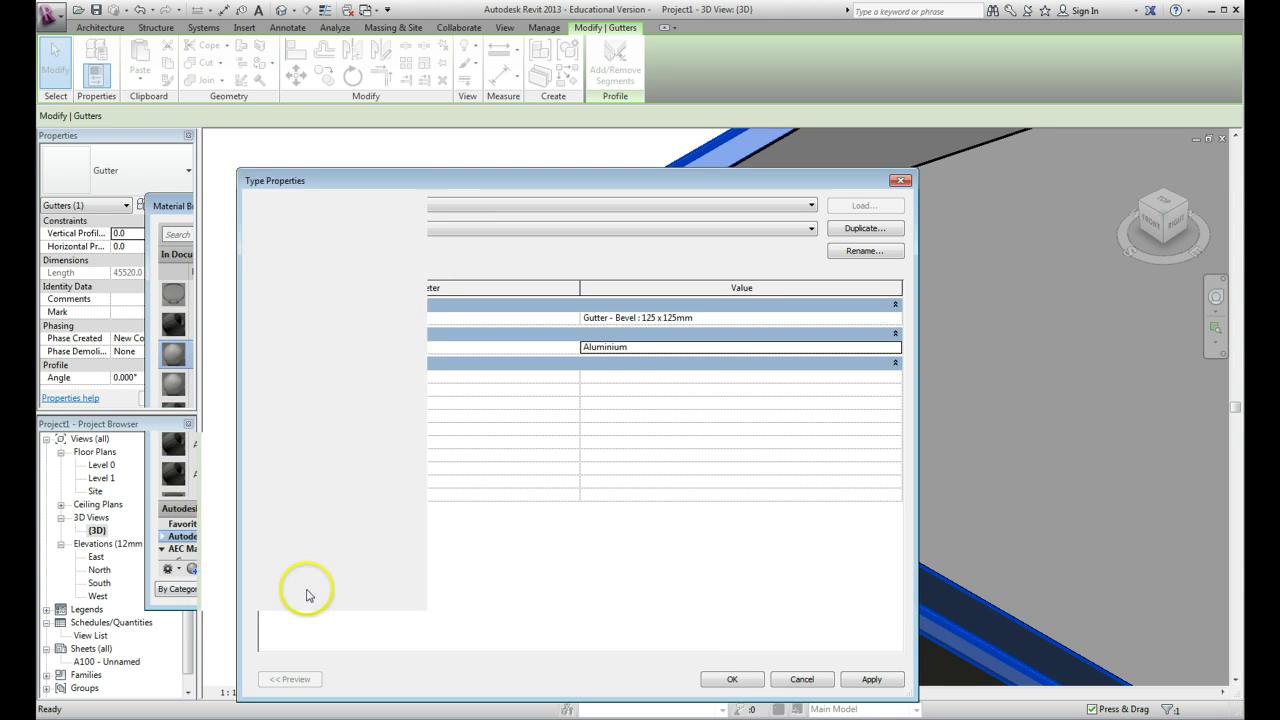
left_click(731, 679)
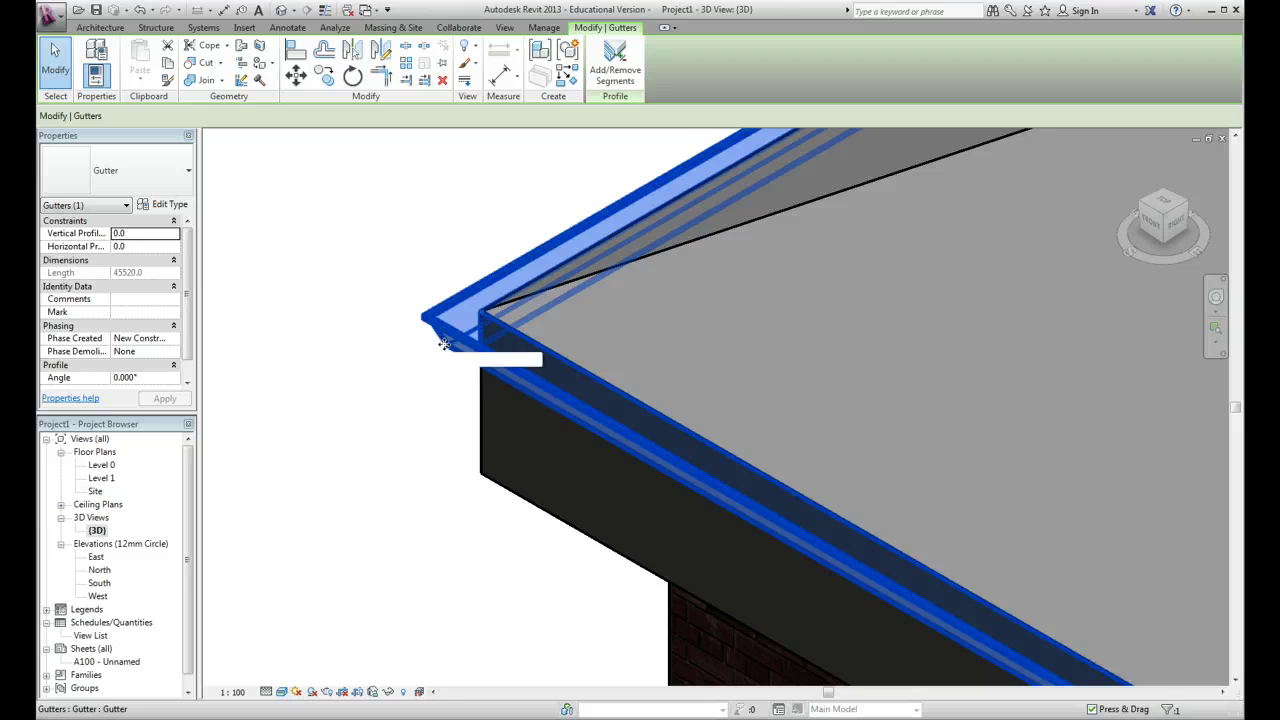
left_click(444, 339)
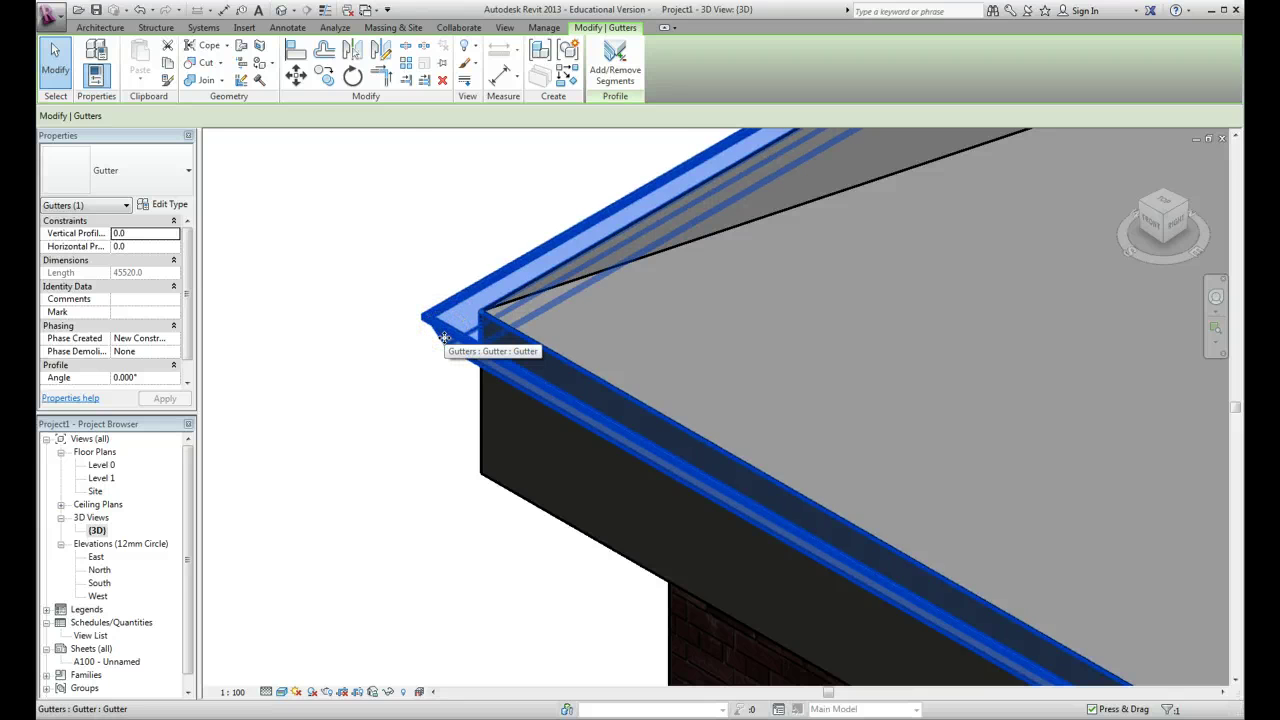